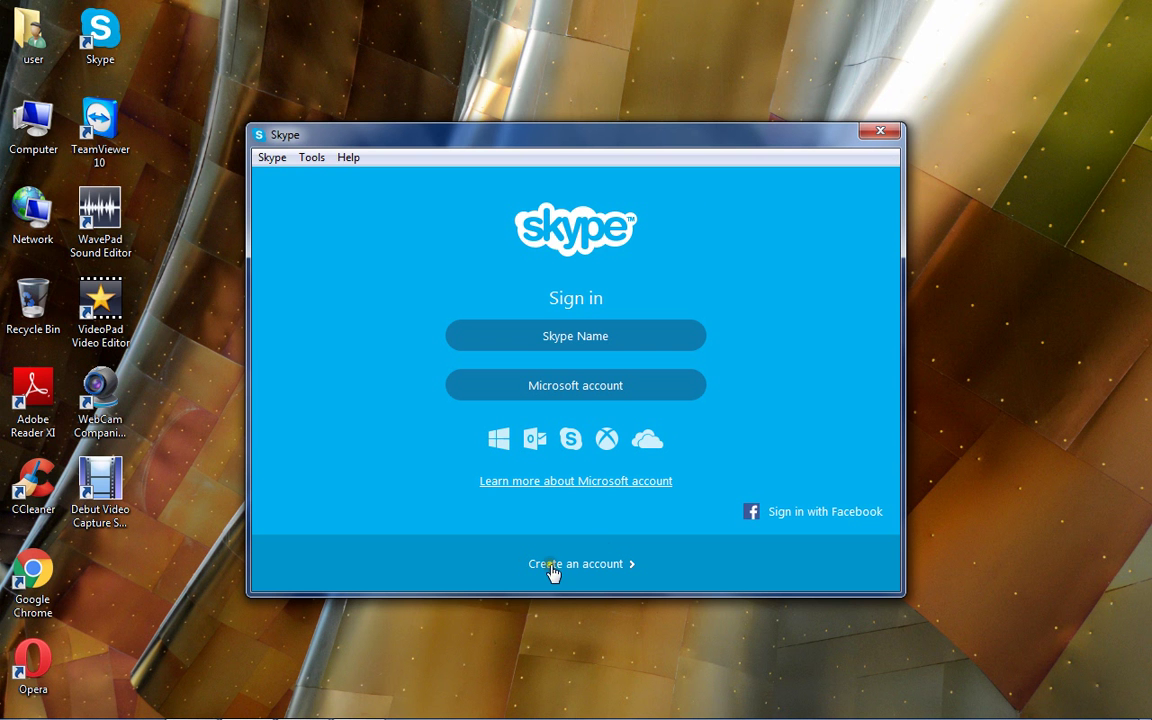
# Choose 'Create an account' on the Skype sign-in screen to open the registration page.
pyautogui.click(589, 566)
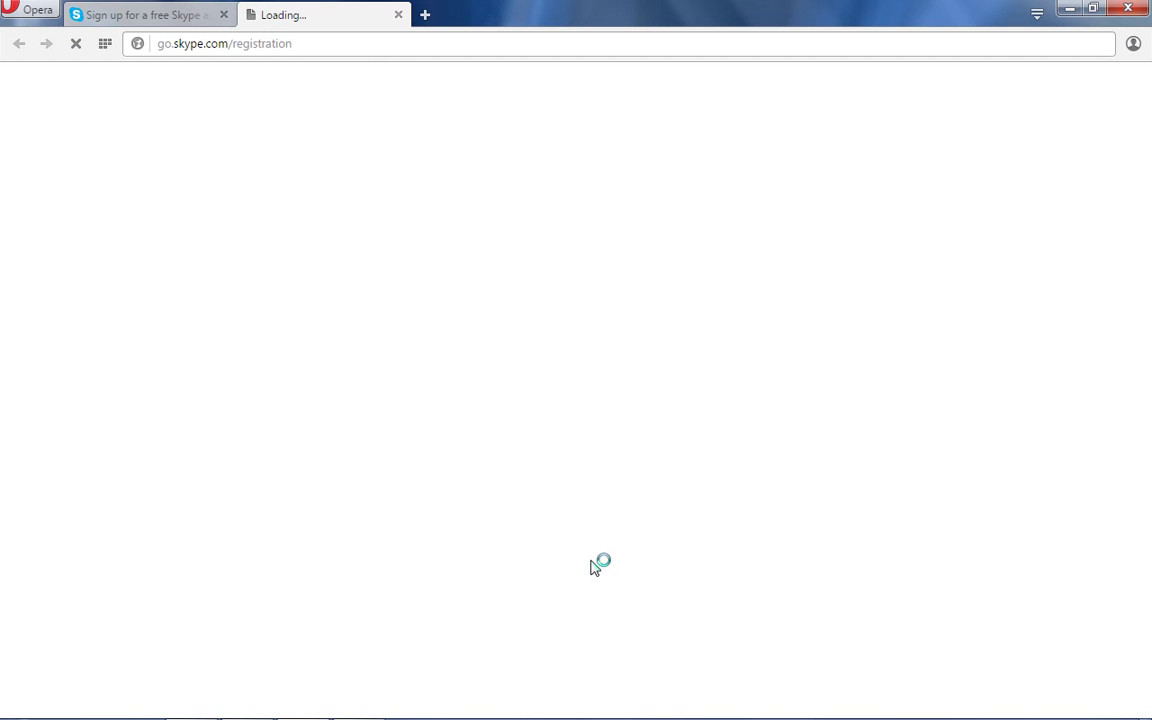
# Close the extra 'Loading…' browser tab.
pyautogui.click(400, 14)
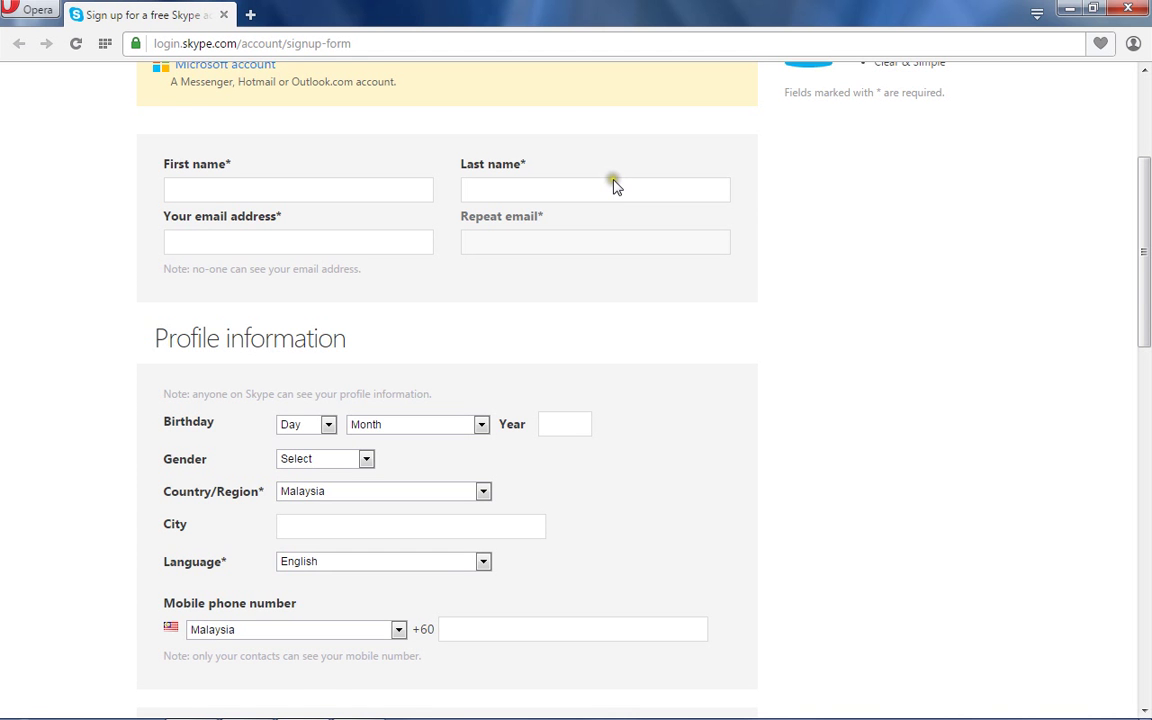
pyautogui.scroll(3, 614, 186)
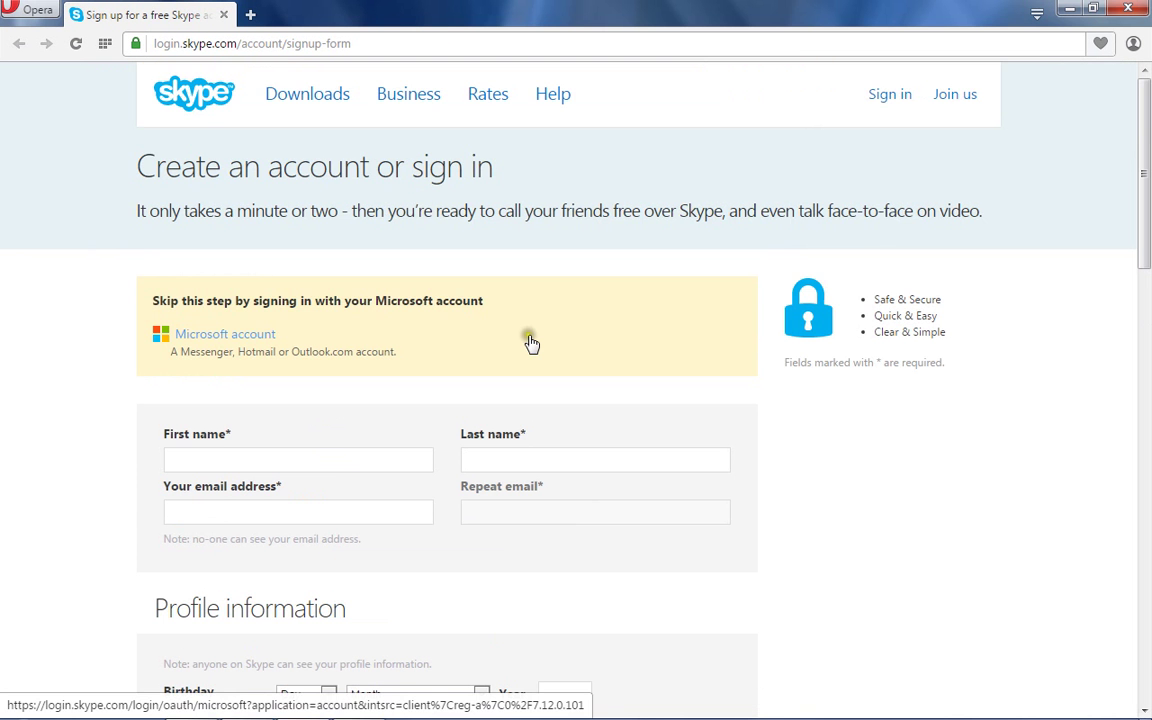
pyautogui.scroll(-1, 531, 343)
pyautogui.scroll(1, 526, 347)
pyautogui.scroll(-2, 526, 350)
pyautogui.scroll(1, 526, 346)
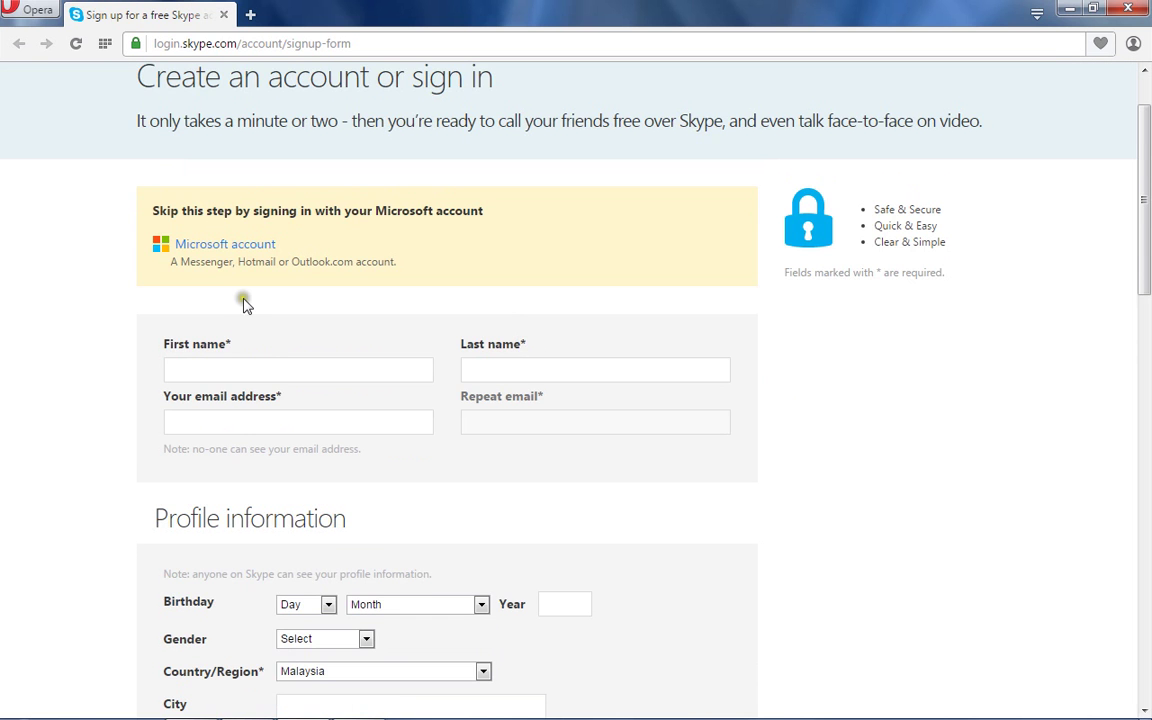
# Scroll through the free Skype sign-up form to review its fields.
pyautogui.scroll(-1, 199, 343)
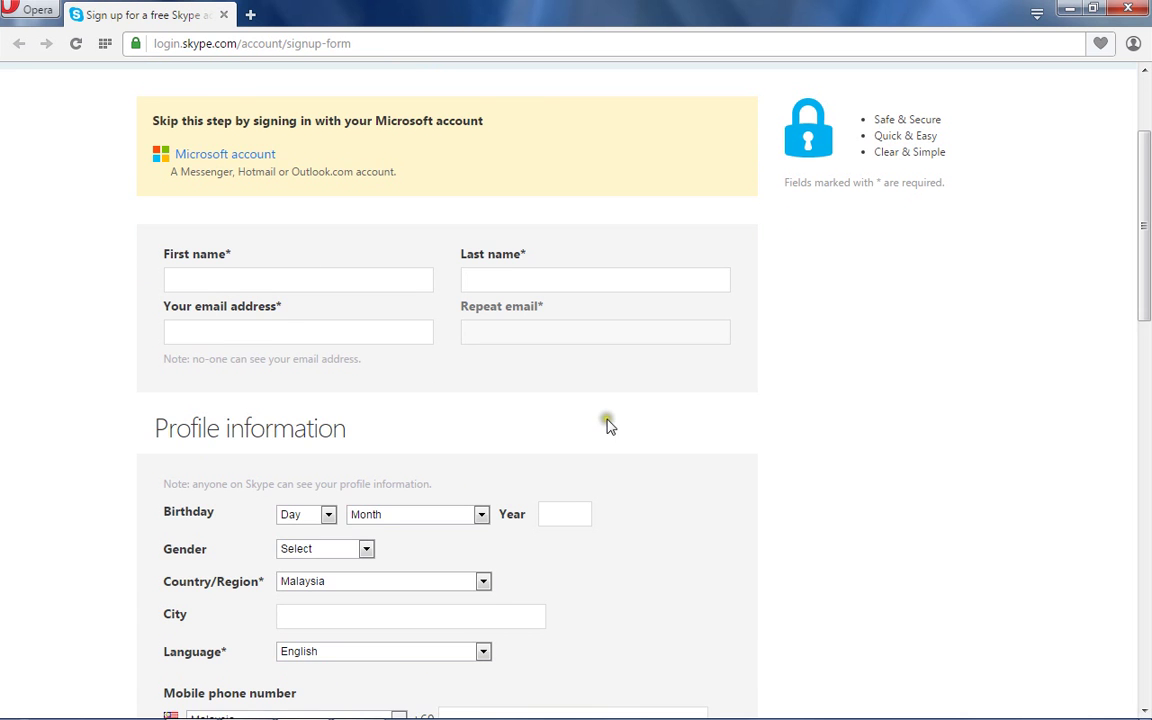
pyautogui.scroll(-3, 752, 474)
pyautogui.scroll(-5, 752, 474)
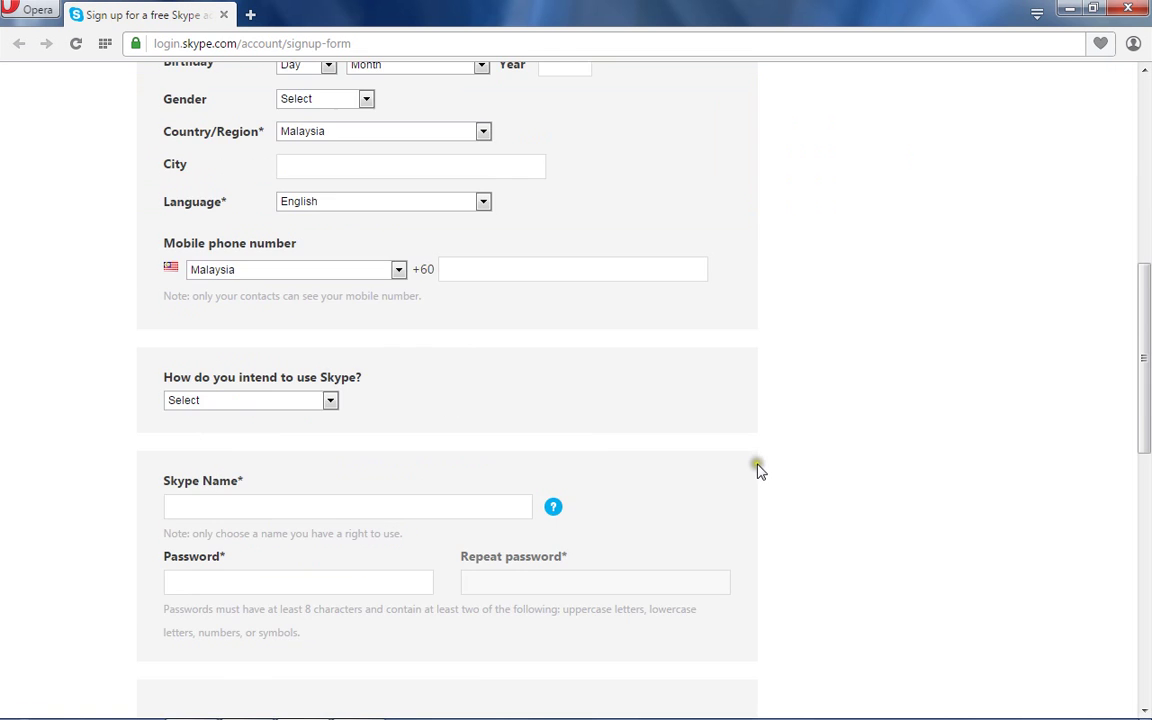
pyautogui.scroll(-3, 758, 470)
pyautogui.scroll(-3, 770, 459)
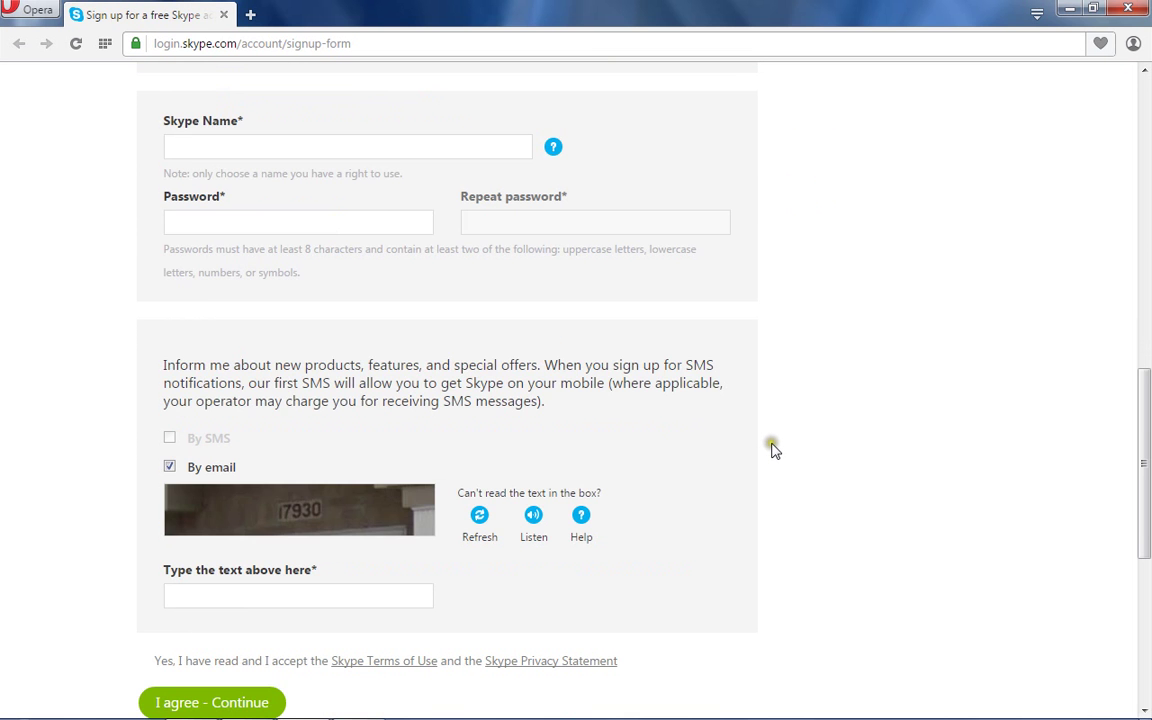
pyautogui.scroll(-2, 775, 446)
pyautogui.scroll(8, 775, 446)
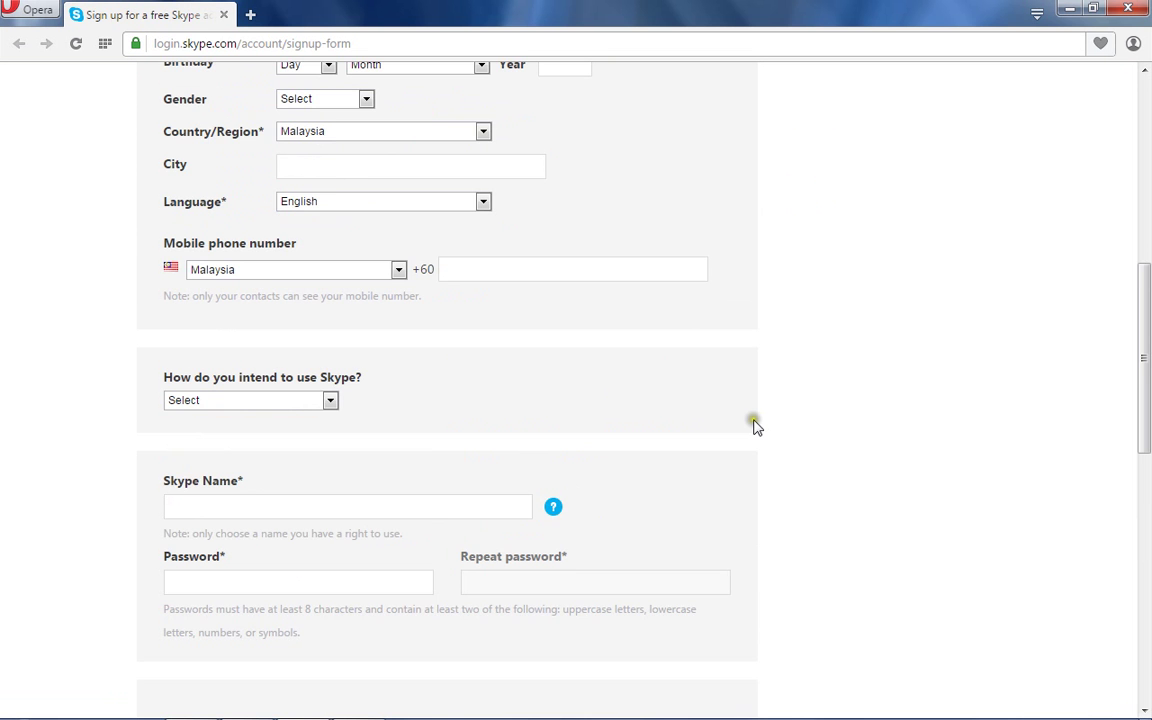
pyautogui.scroll(6, 755, 426)
pyautogui.scroll(3, 755, 426)
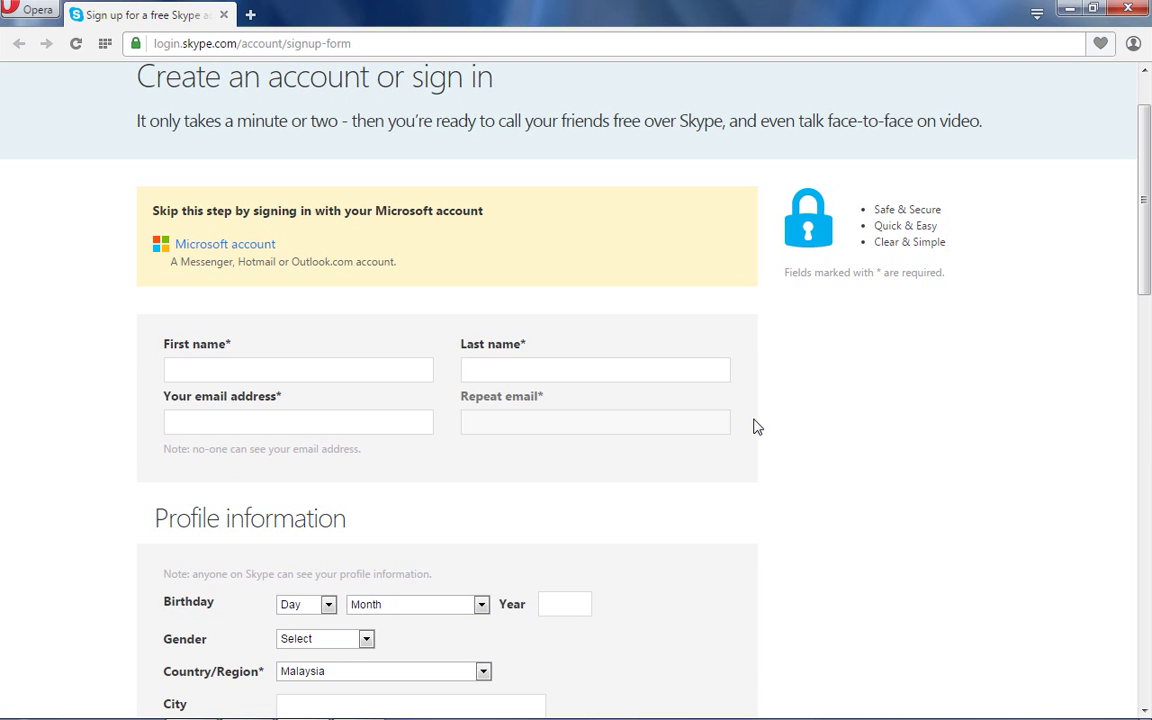
pyautogui.click(782, 410)
pyautogui.scroll(-3, 300, 343)
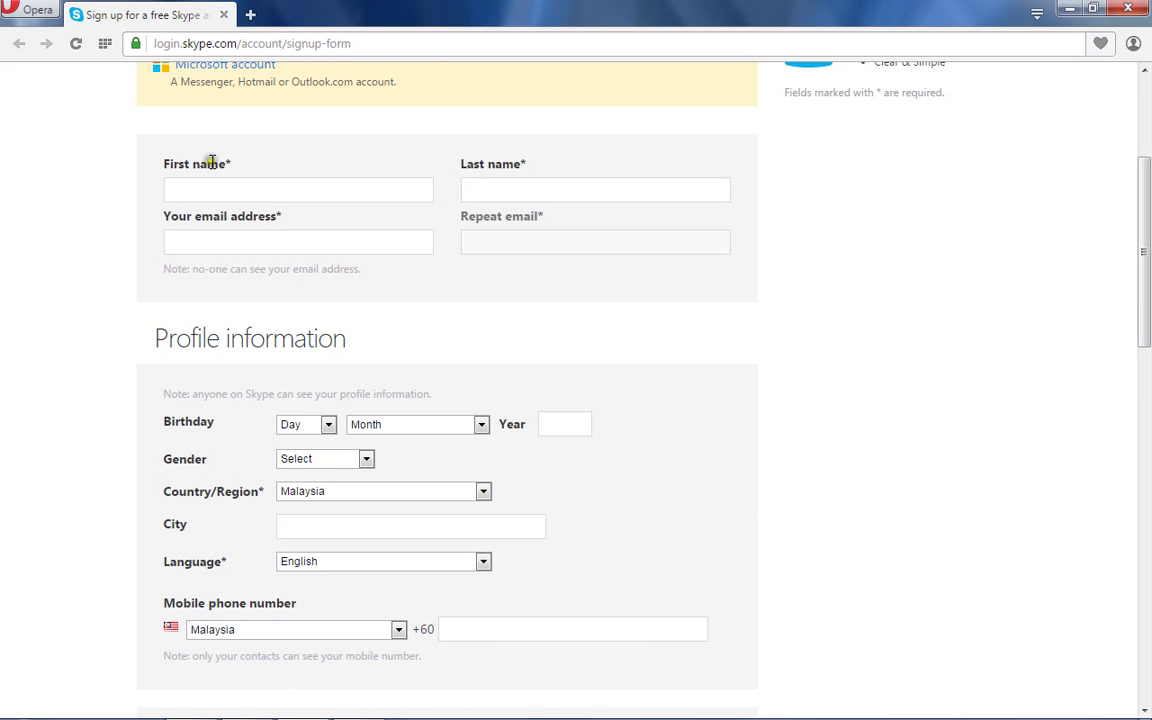
# Enter the account holder's first name and last name.
pyautogui.click(180, 192)
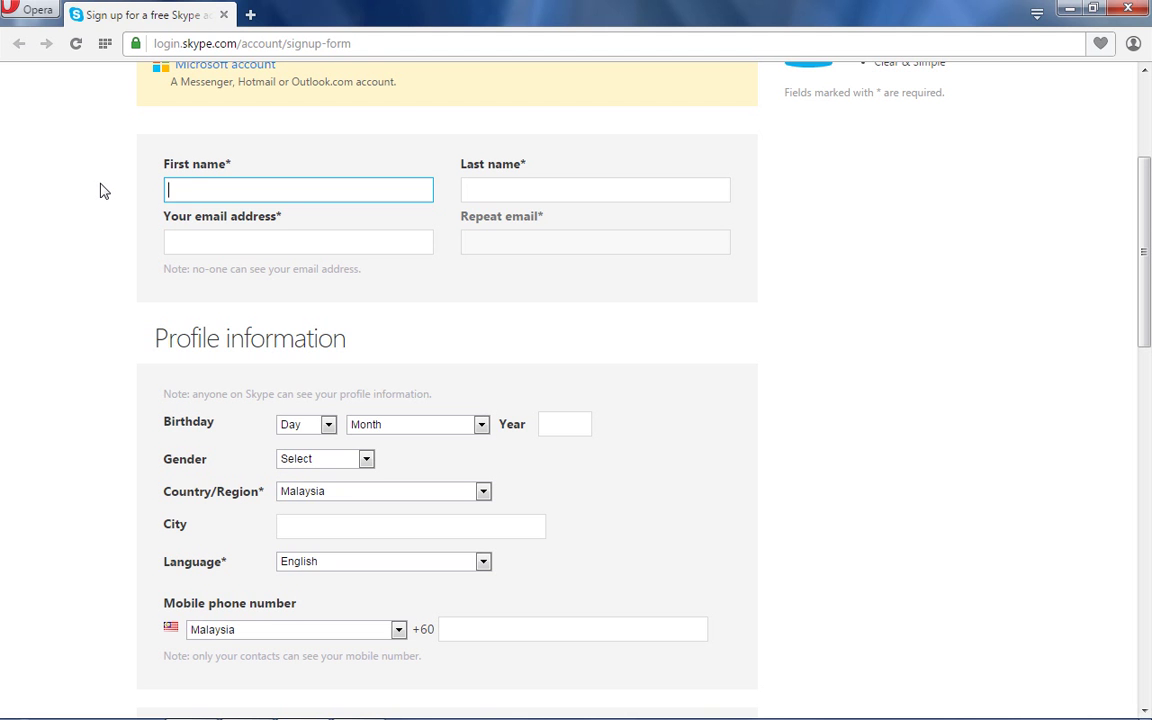
pyautogui.click(470, 192)
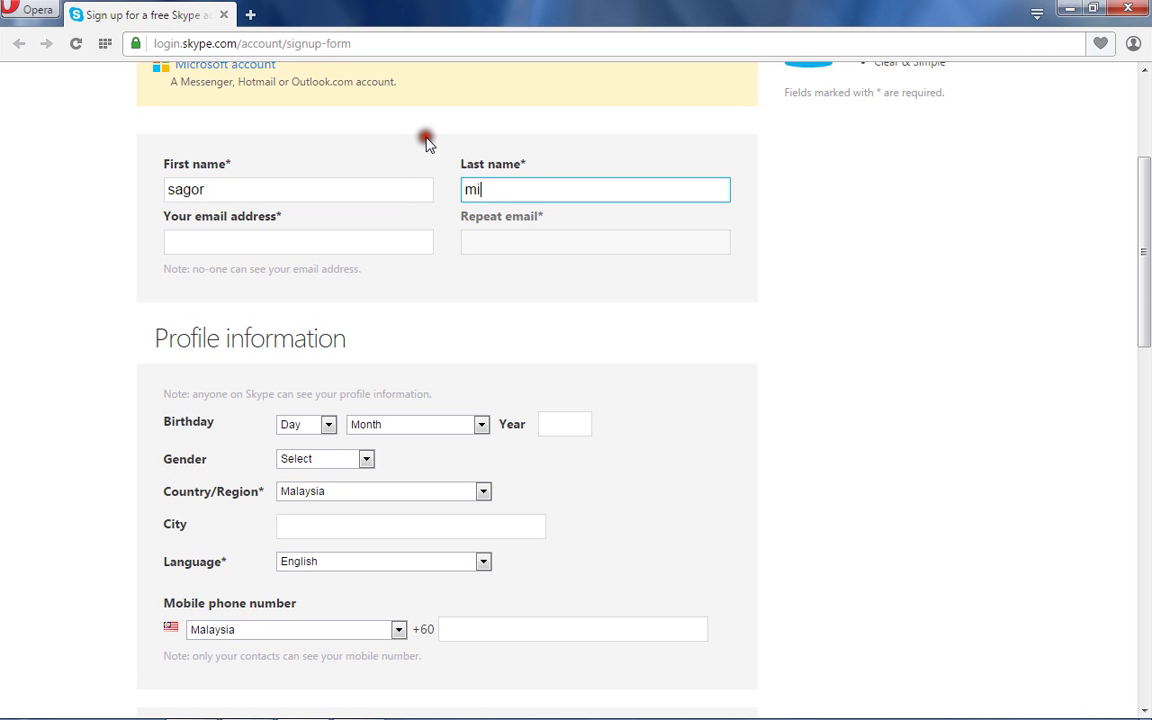
# Type a placeholder e-mail address into the email field.
pyautogui.click(178, 241)
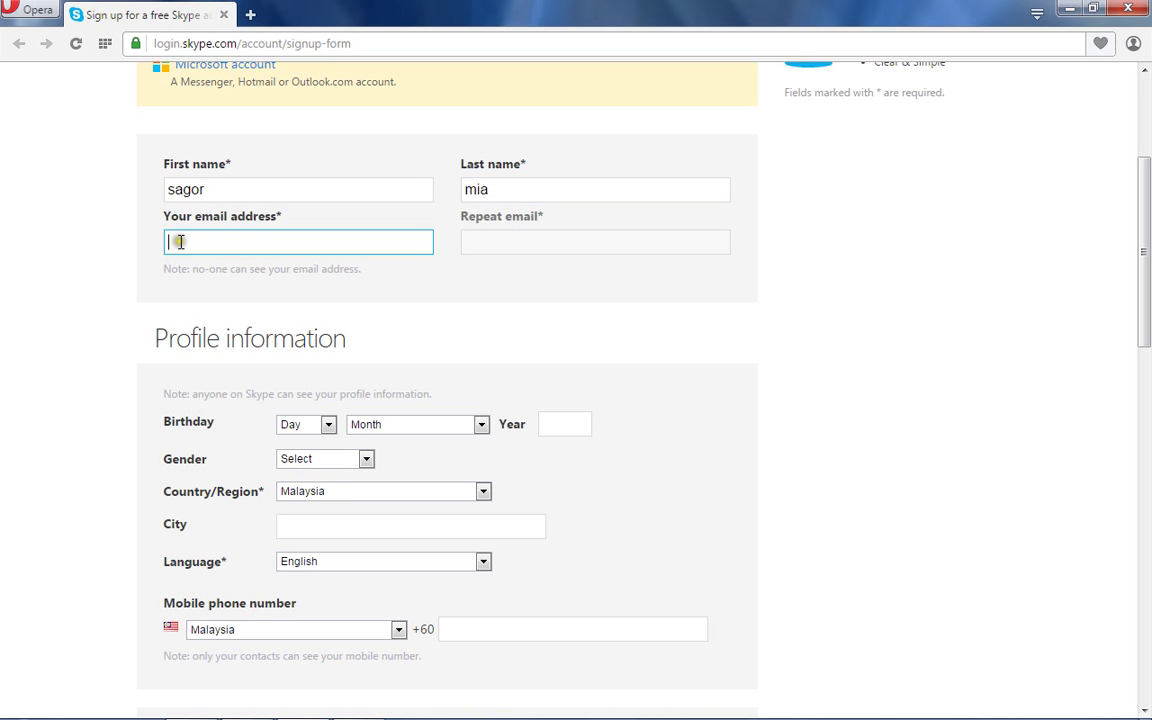
pyautogui.click(180, 241)
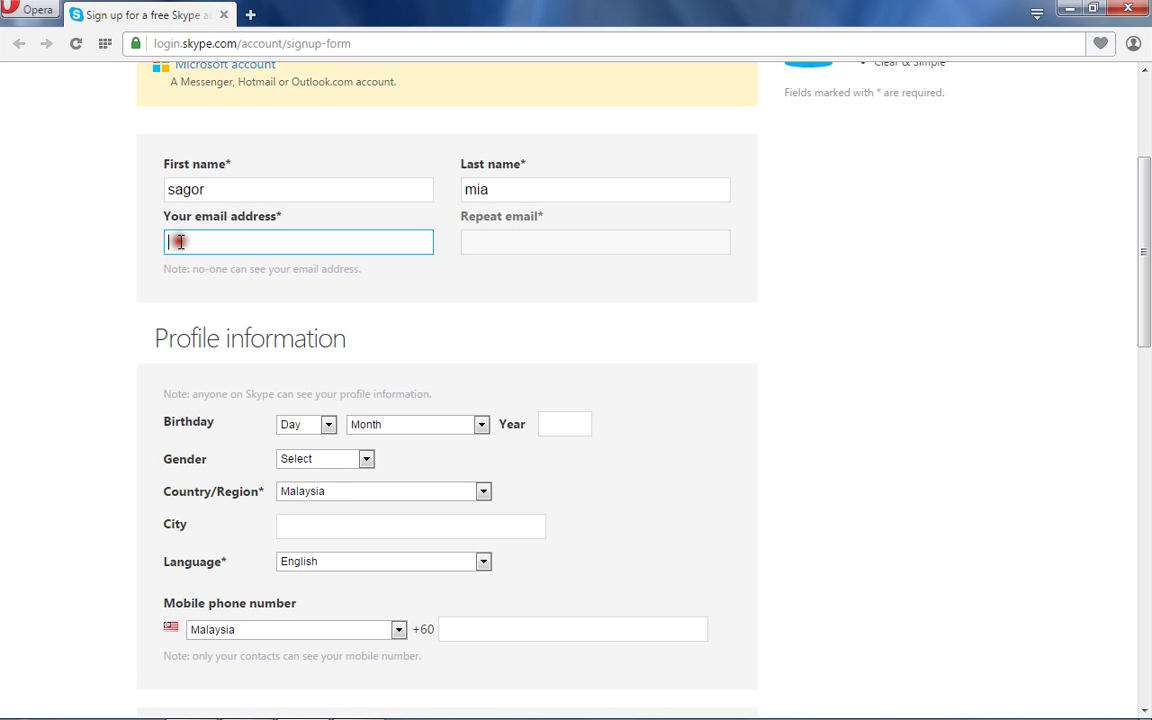
pyautogui.click(38, 256)
pyautogui.write('htfdrg')
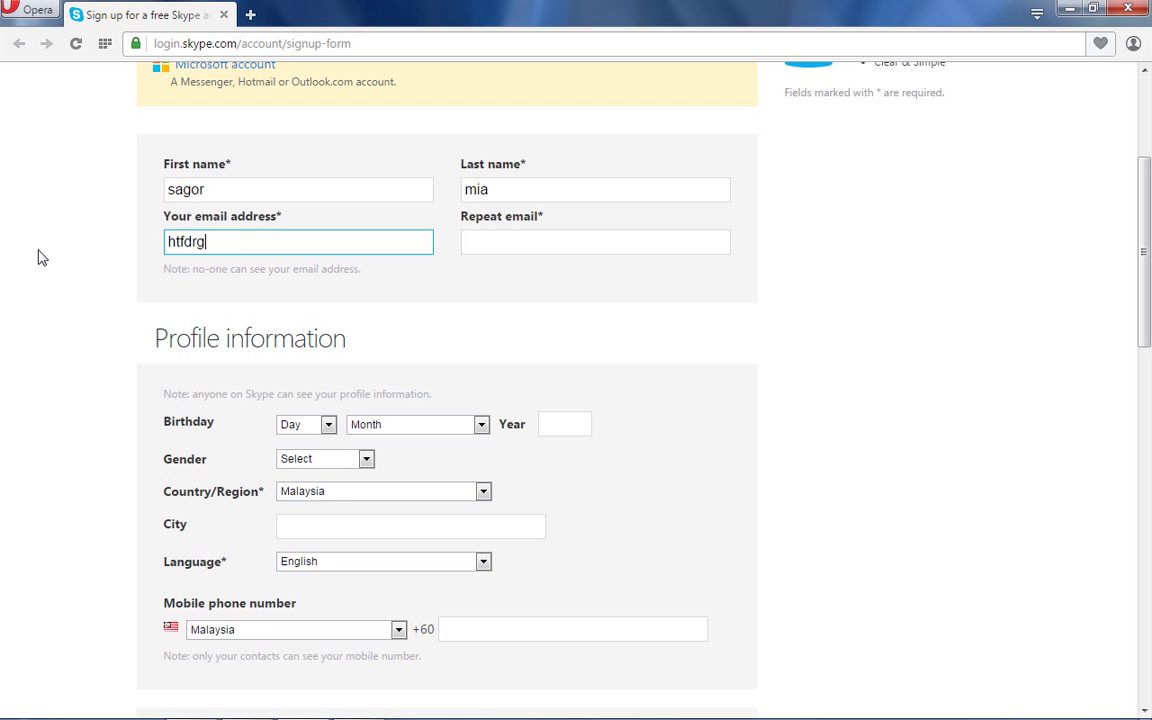
pyautogui.write('@jjgguuk.com')
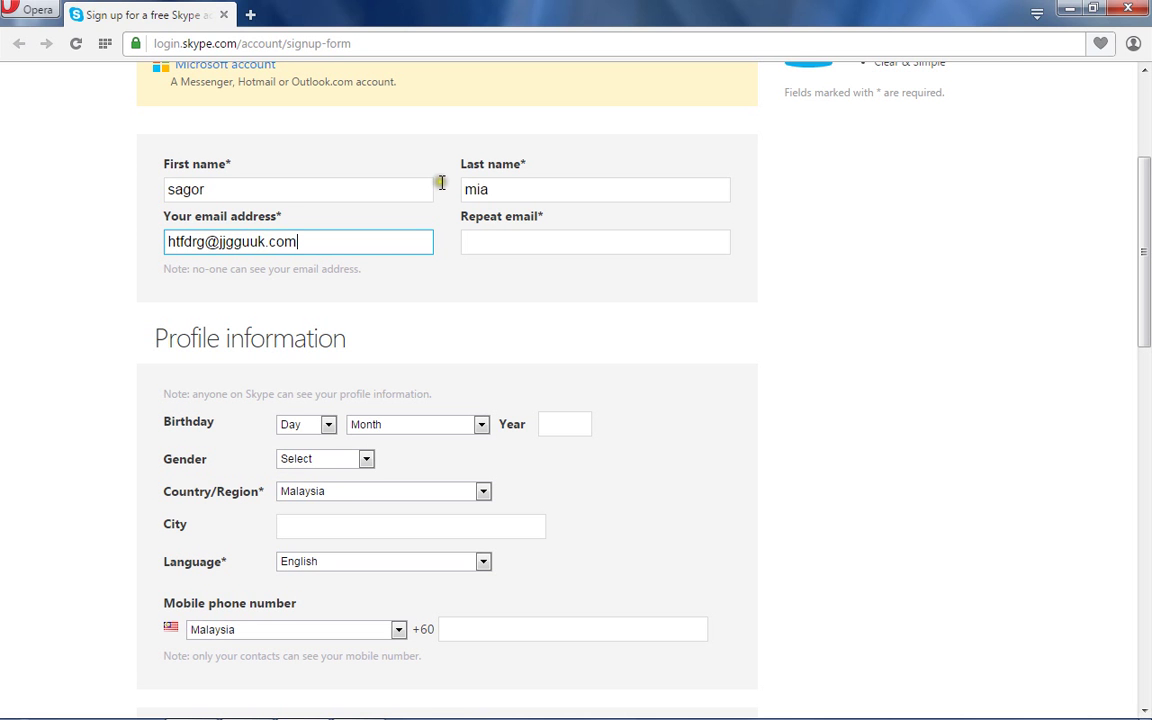
pyautogui.click(479, 244)
pyautogui.click(479, 244)
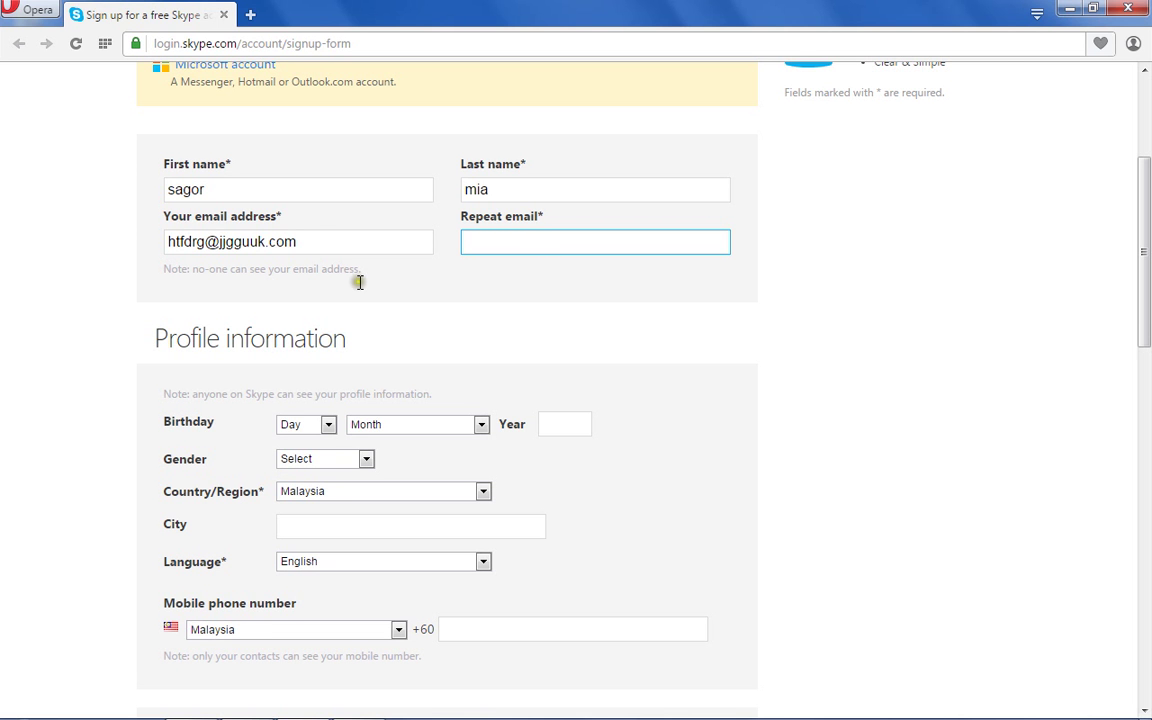
# Clear the email field and type the account holder's Gmail address.
pyautogui.click(313, 241)
pyautogui.press('BackSpace')
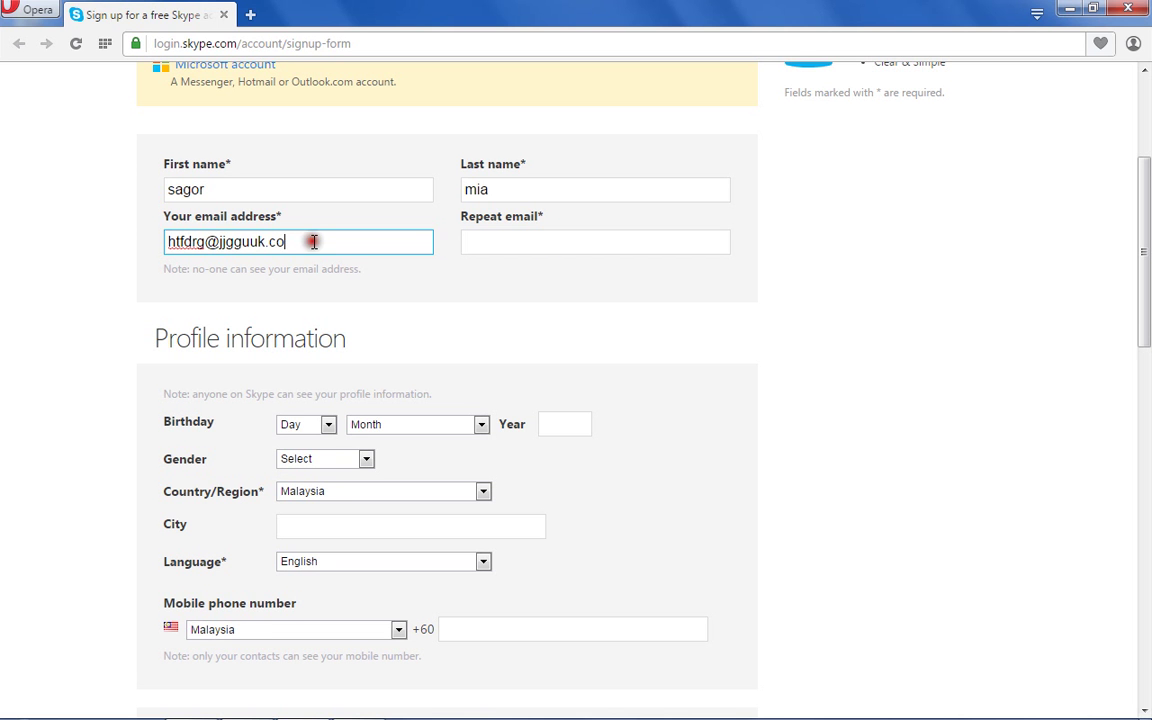
pyautogui.press('BackSpace')
pyautogui.press('BackSpace')
pyautogui.press('BackSpace')
pyautogui.press('BackSpace')
pyautogui.press('BackSpace')
pyautogui.press('BackSpace')
pyautogui.press('BackSpace')
pyautogui.press('BackSpace')
pyautogui.press('BackSpace')
pyautogui.press('BackSpace')
pyautogui.press('BackSpace')
pyautogui.press('BackSpace')
pyautogui.press('BackSpace')
pyautogui.press('BackSpace')
pyautogui.press('BackSpace')
pyautogui.press('BackSpace')
pyautogui.press('BackSpace')
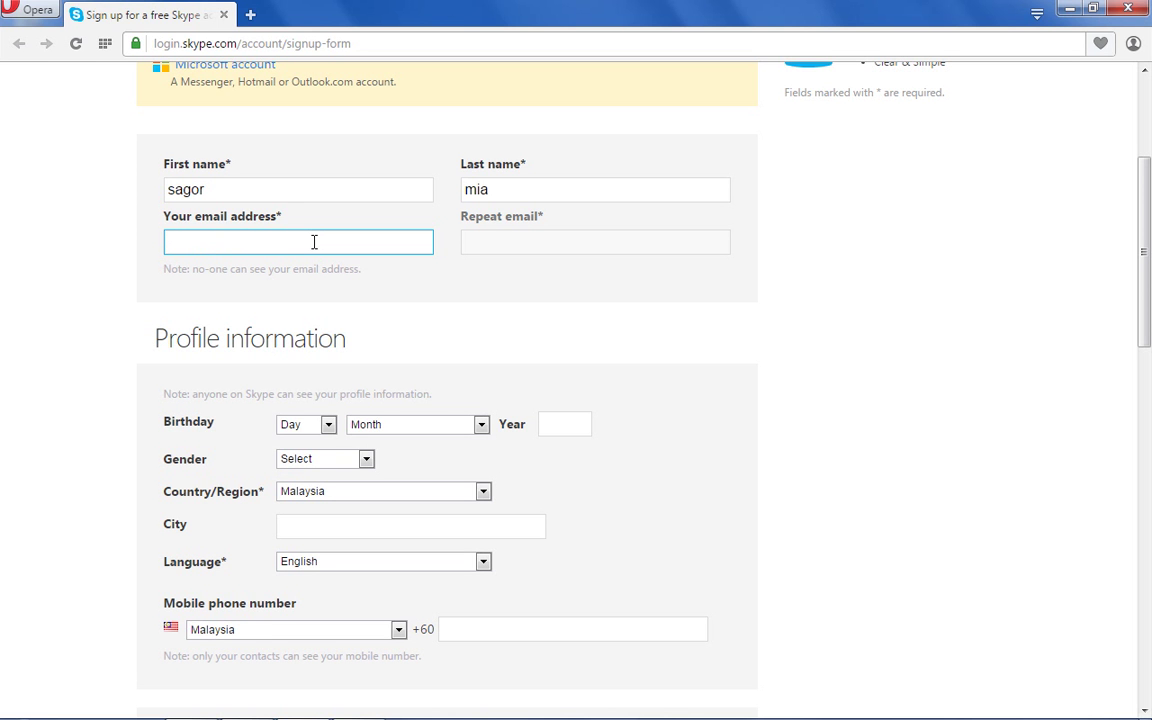
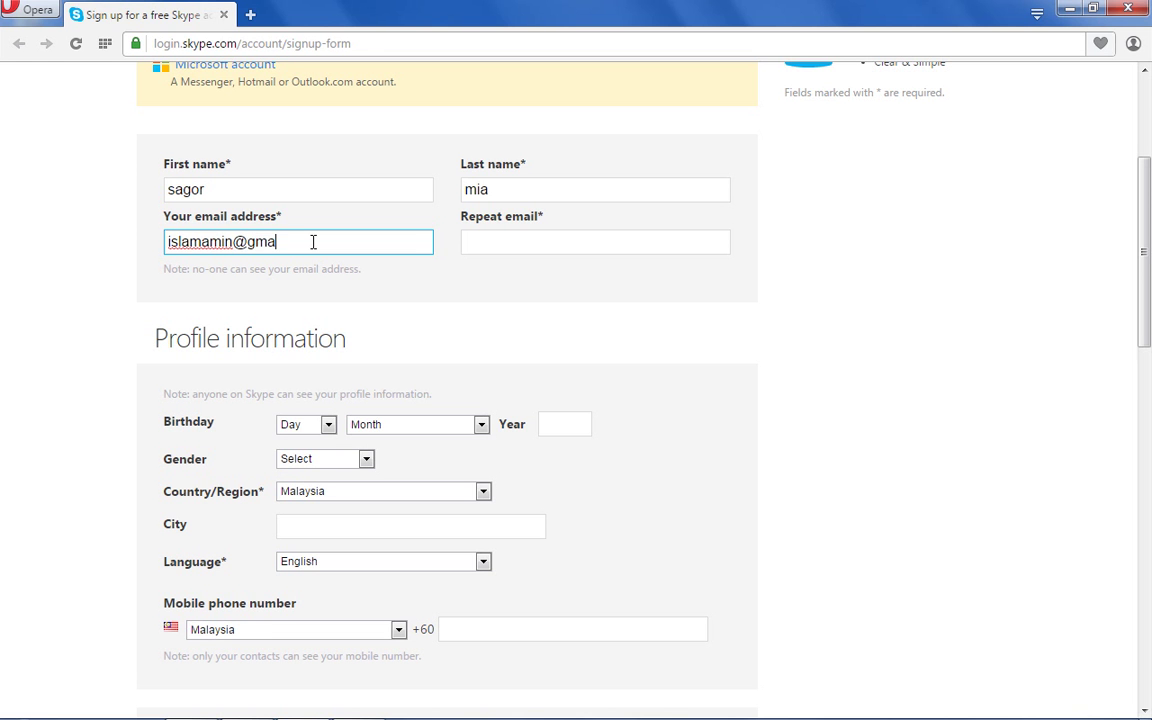
pyautogui.click(479, 244)
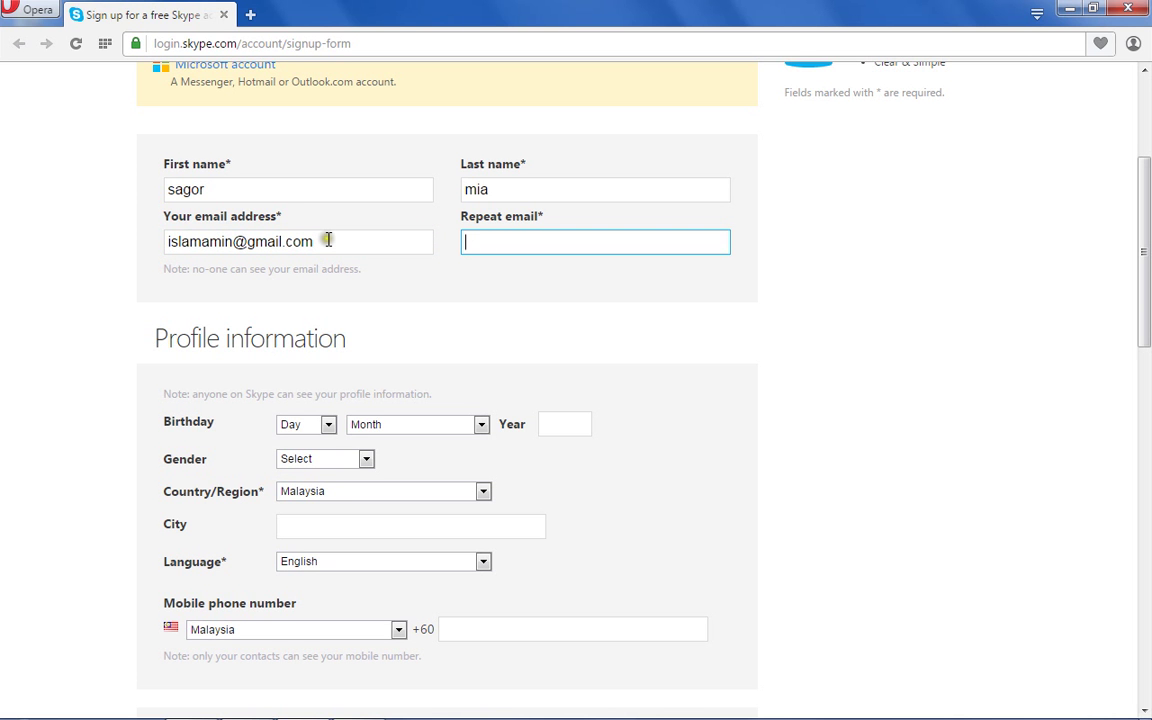
# Fix the typos in the Gmail address by inserting missing characters and removing a stray one.
pyautogui.moveTo(256, 242); pyautogui.dragTo(175, 244)
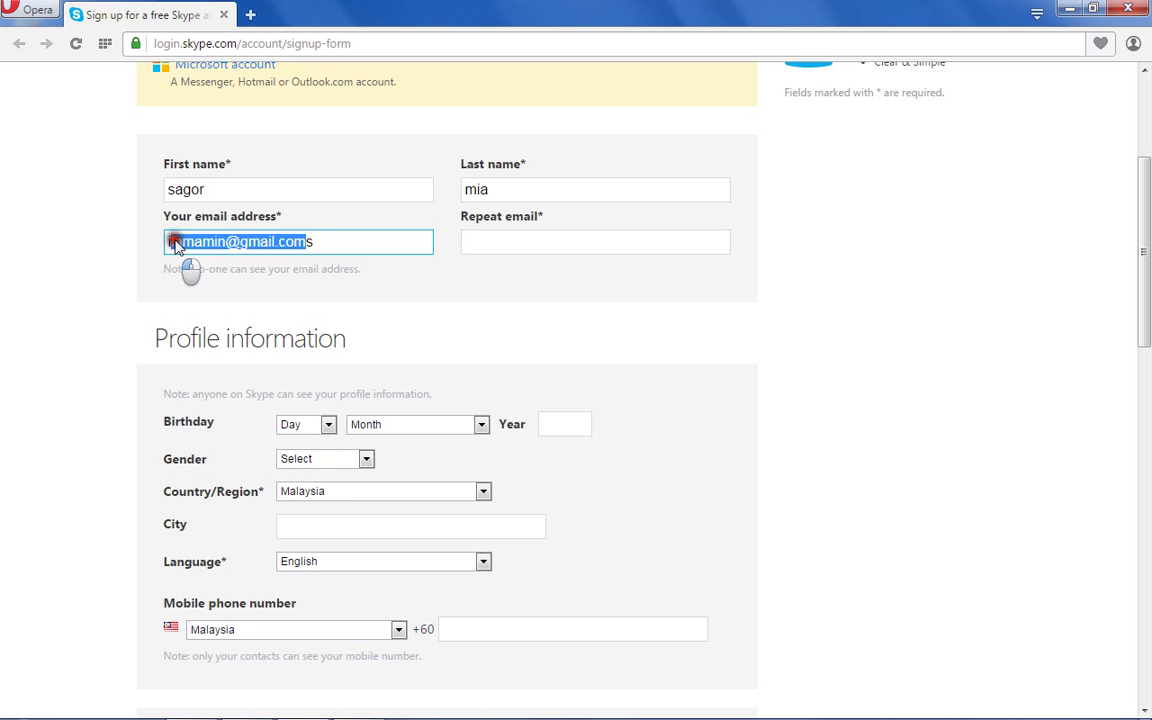
pyautogui.click(146, 254)
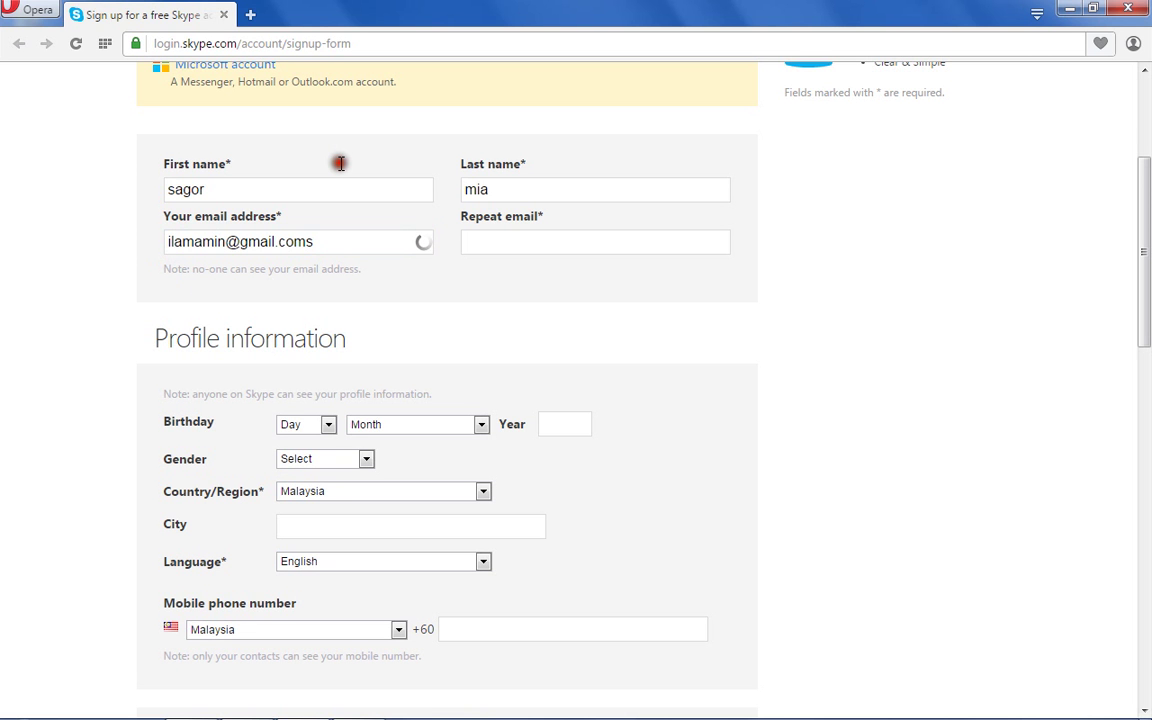
pyautogui.click(225, 246)
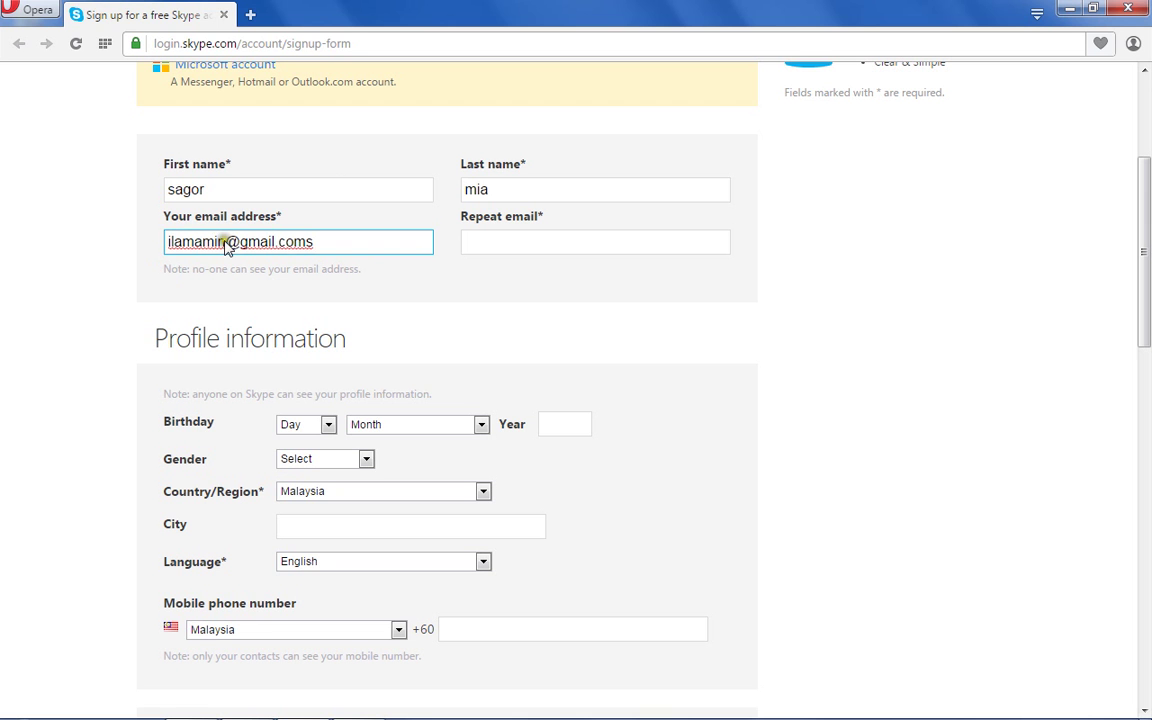
pyautogui.click(79, 256)
pyautogui.write('93')
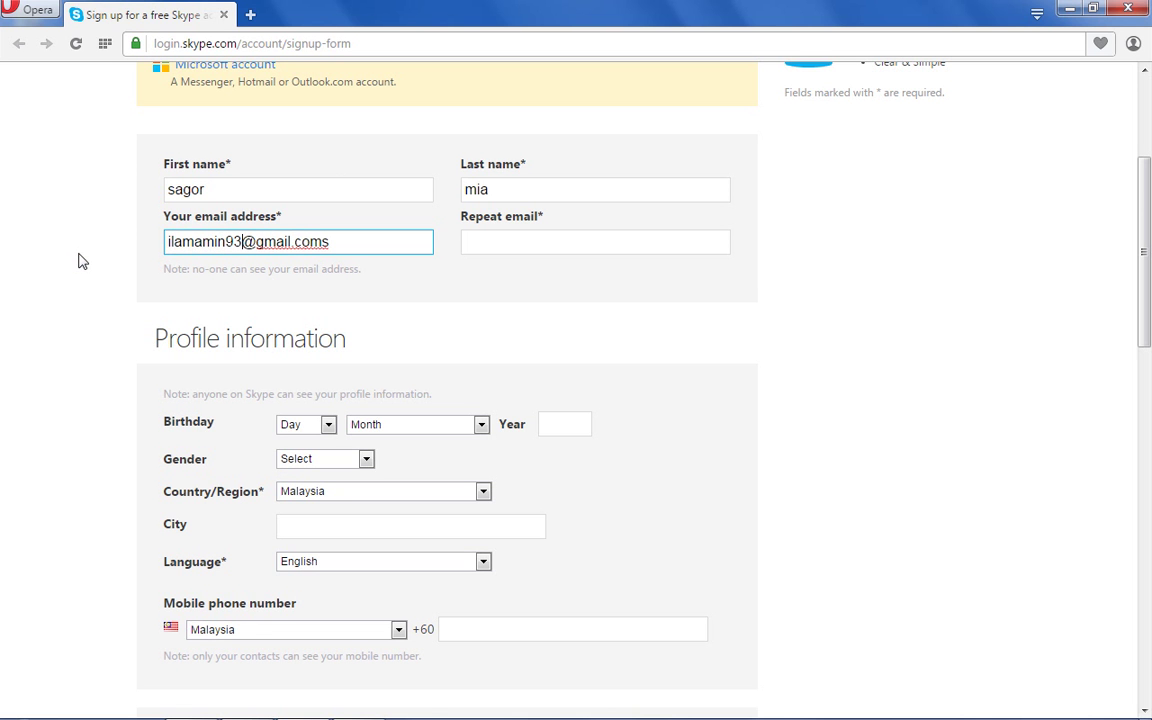
pyautogui.write('8')
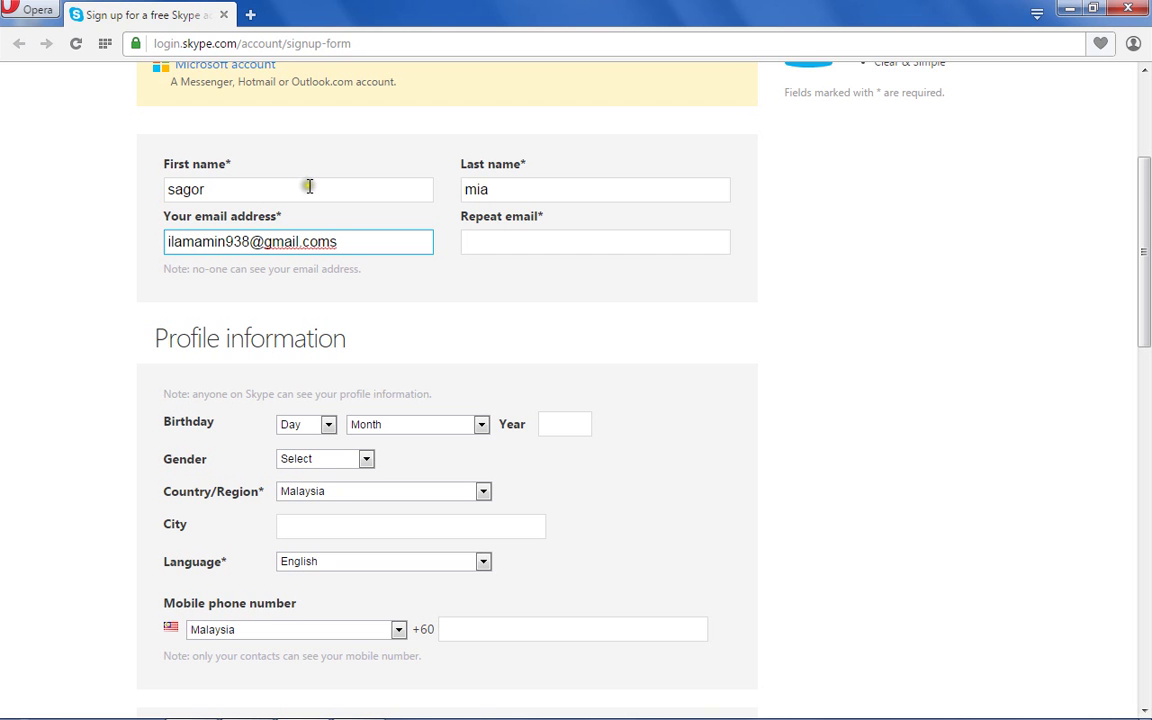
pyautogui.click(349, 241)
pyautogui.press('BackSpace')
pyautogui.click(137, 381)
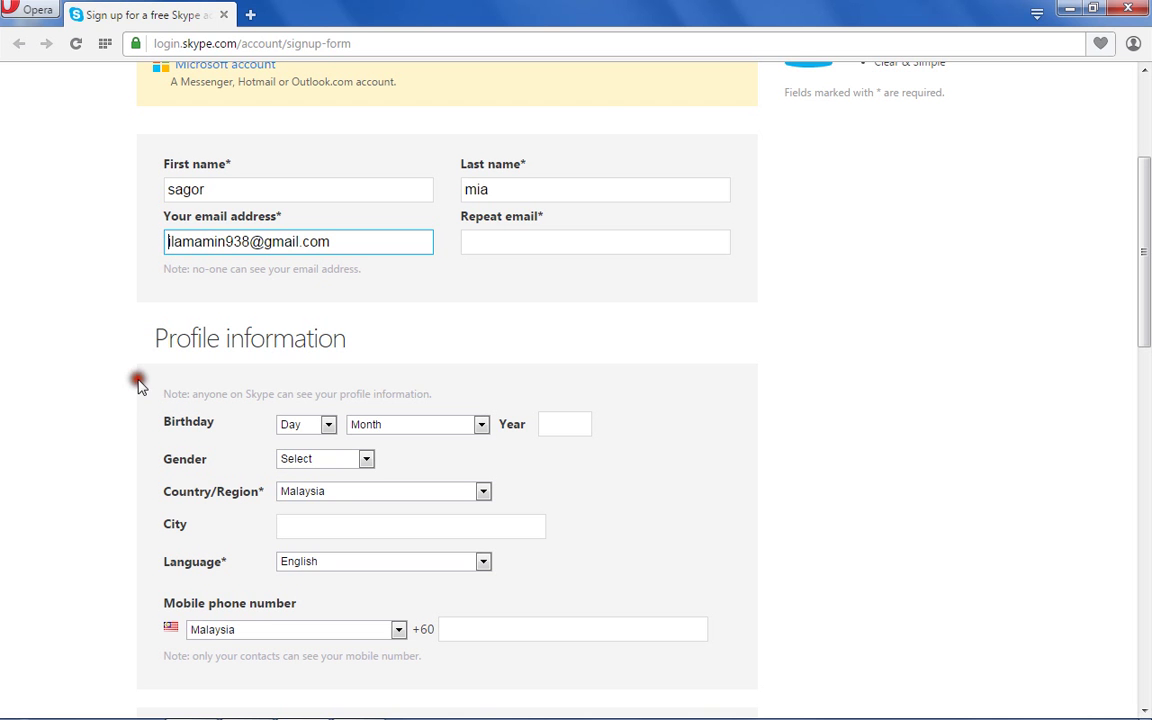
pyautogui.press('Right')
pyautogui.write('s')
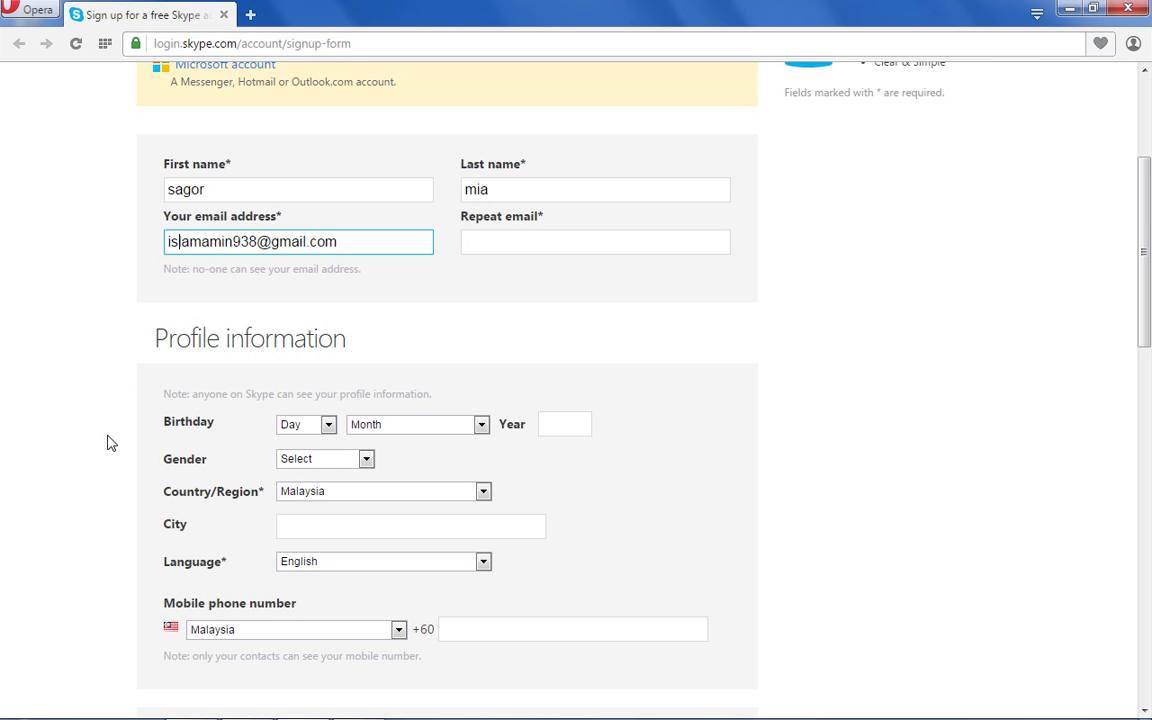
pyautogui.click(108, 440)
pyautogui.click(242, 288)
pyautogui.click(286, 256)
pyautogui.click(509, 241)
pyautogui.hotkey('shift', 'Left')
pyautogui.hotkey('shift', 'Left')
pyautogui.hotkey('shift', 'Left')
pyautogui.hotkey('shift', 'Left')
pyautogui.hotkey('shift', 'Left')
pyautogui.hotkey('shift', 'Left')
pyautogui.hotkey('shift', 'Left')
pyautogui.hotkey('shift', 'Left')
pyautogui.hotkey('shift', 'Left')
pyautogui.hotkey('shift', 'Left')
pyautogui.hotkey('shift', 'Left')
pyautogui.hotkey('shift', 'Left')
pyautogui.hotkey('shift', 'Left')
pyautogui.hotkey('shift', 'Left')
pyautogui.hotkey('shift', 'Left')
pyautogui.hotkey('shift', 'Left')
pyautogui.hotkey('shift', 'Left')
pyautogui.hotkey('shift', 'Left')
pyautogui.hotkey('shift', 'Left')
pyautogui.hotkey('shift', 'Left')
pyautogui.hotkey('shift', 'Left')
pyautogui.hotkey('shift', 'Left')
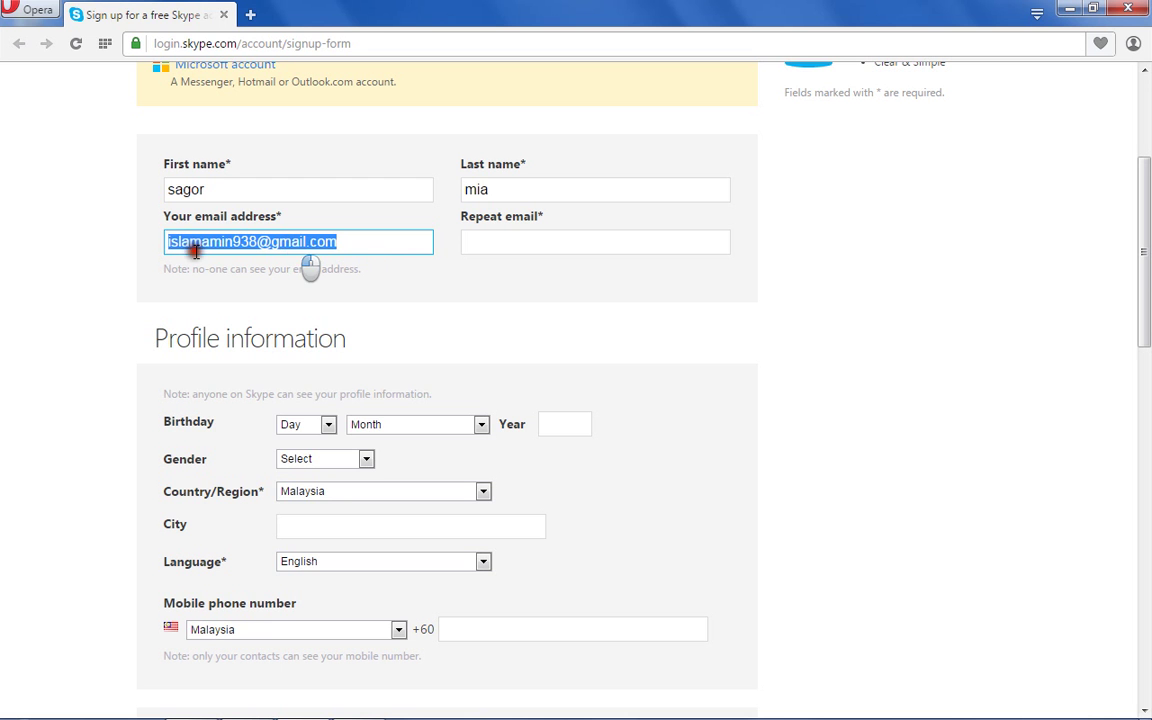
# Copy the email address and paste it into the Repeat email field.
pyautogui.rightClick(183, 244)
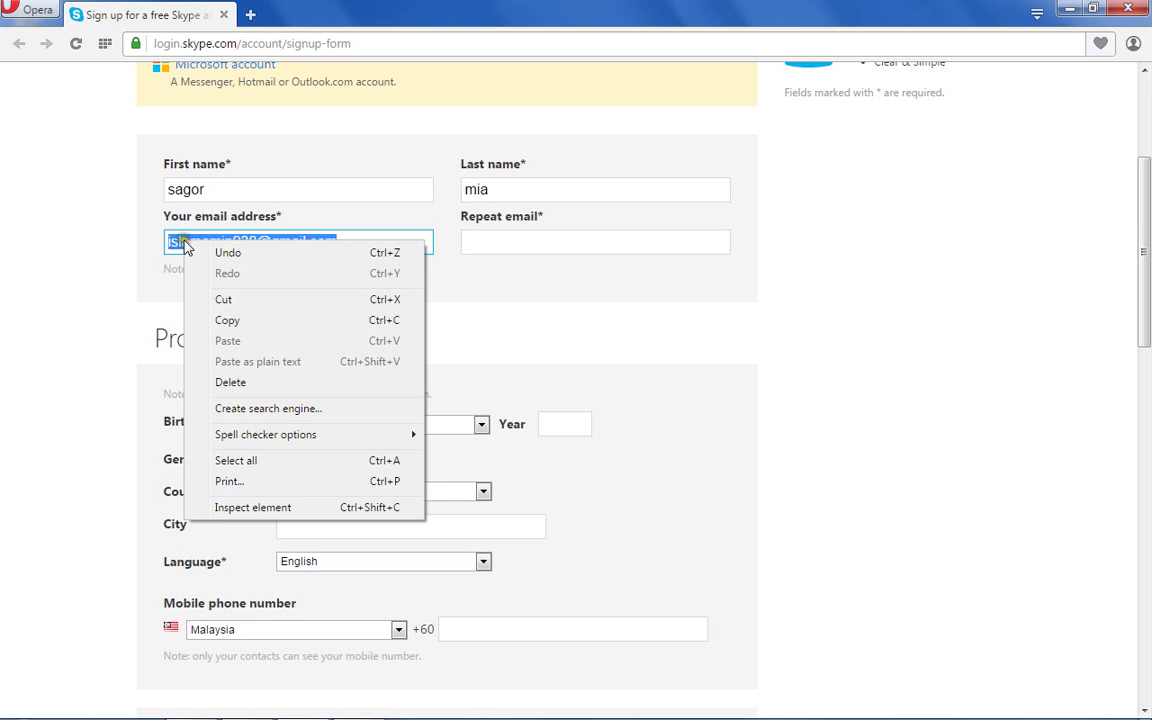
pyautogui.click(240, 318)
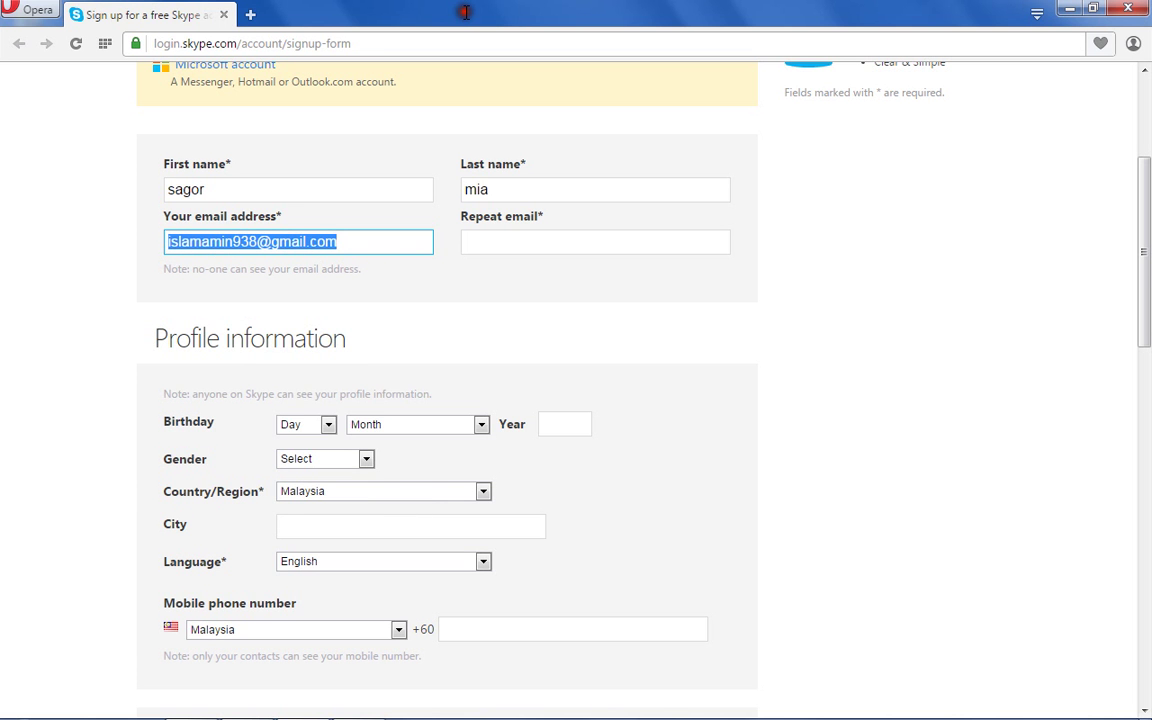
pyautogui.rightClick(499, 245)
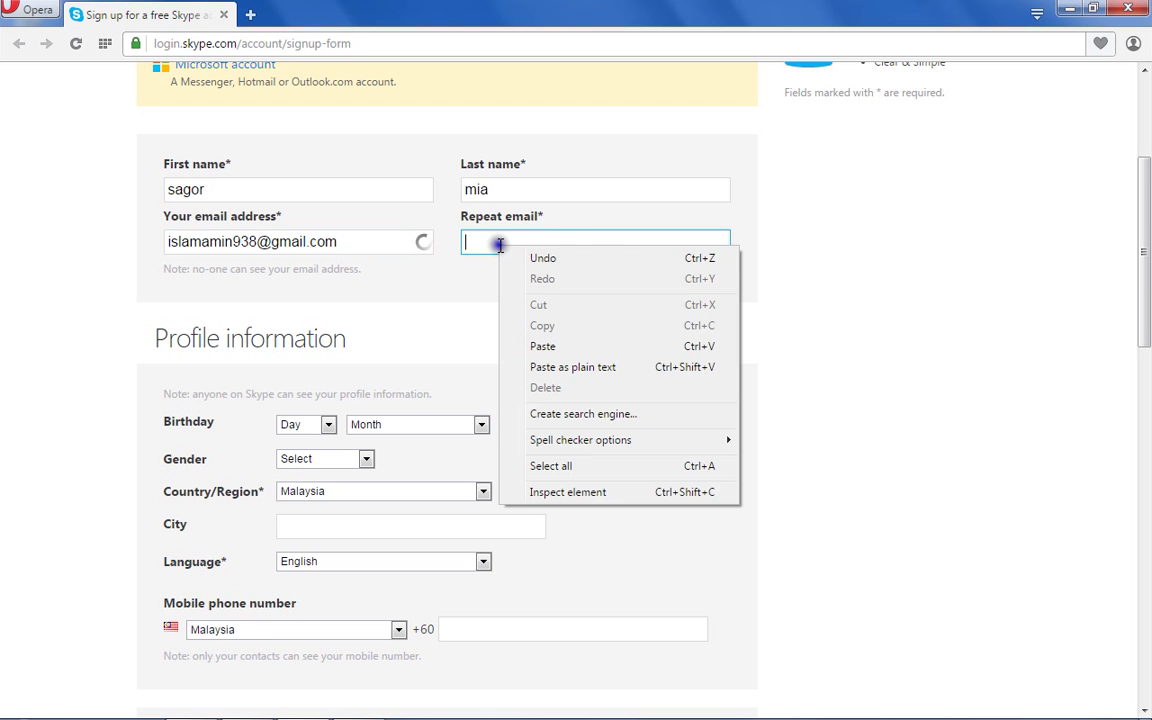
pyautogui.click(540, 346)
pyautogui.click(538, 347)
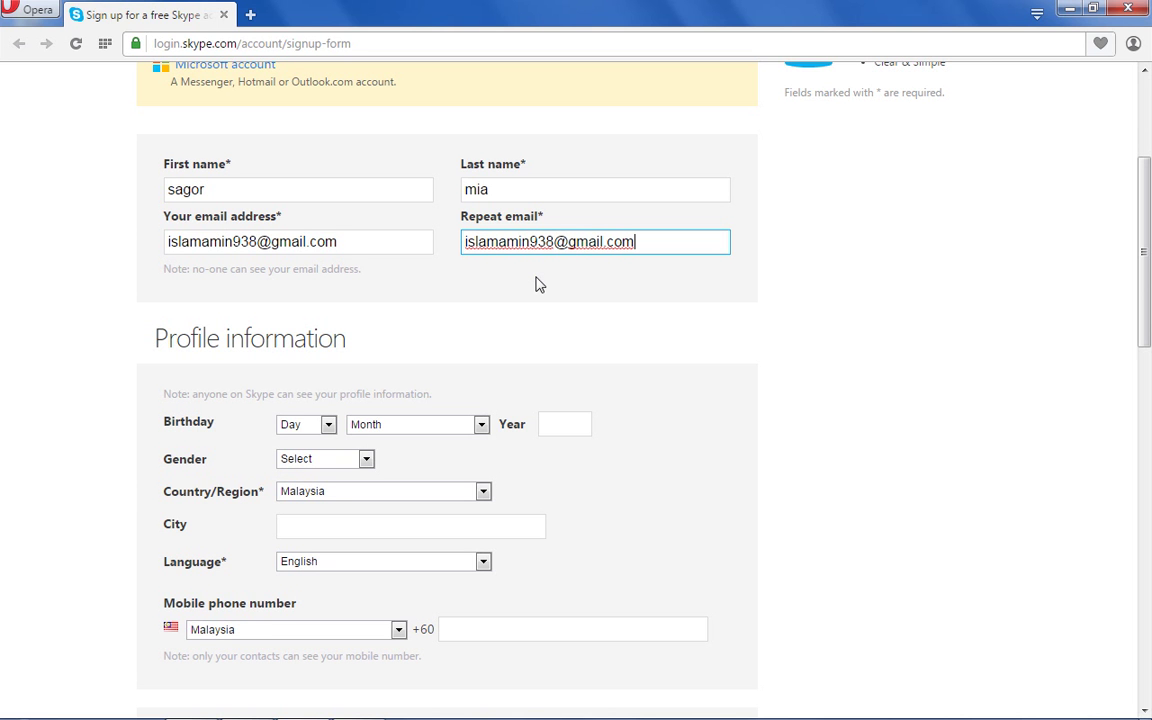
# Set the birthday day to 1.
pyautogui.click(222, 327)
pyautogui.click(329, 425)
pyautogui.click(302, 455)
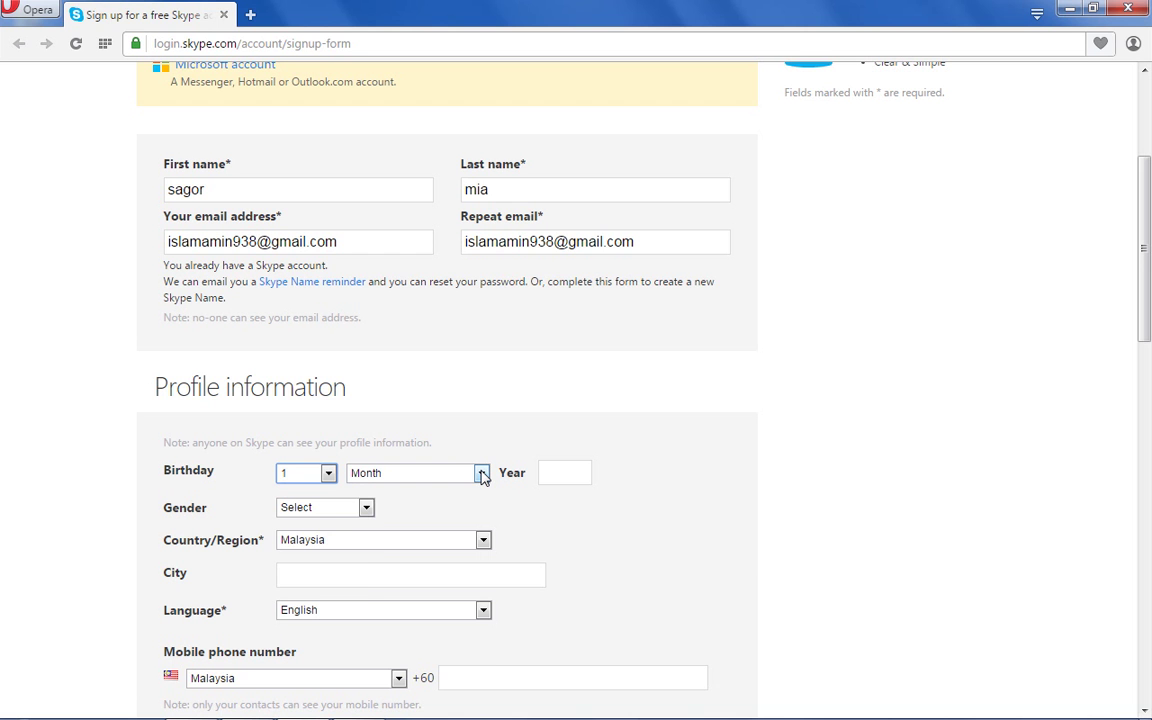
# Enter 1988 as the birth year and choose Male as the gender.
pyautogui.click(481, 474)
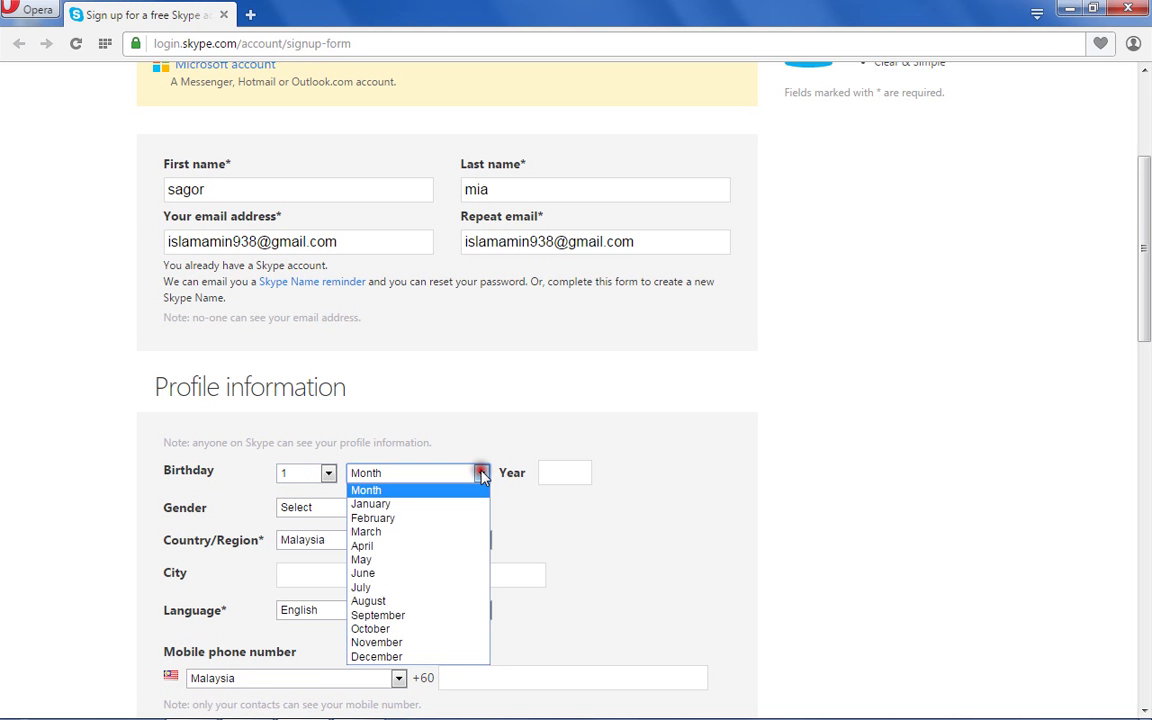
pyautogui.click(449, 490)
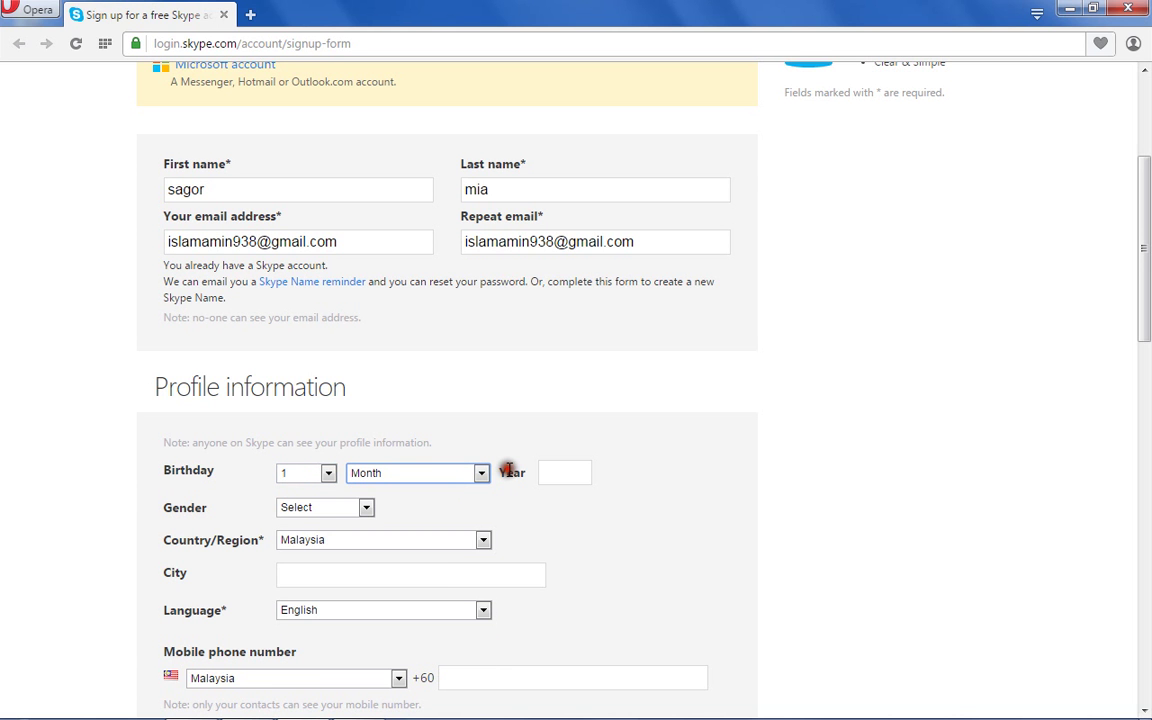
pyautogui.click(565, 480)
pyautogui.click(548, 474)
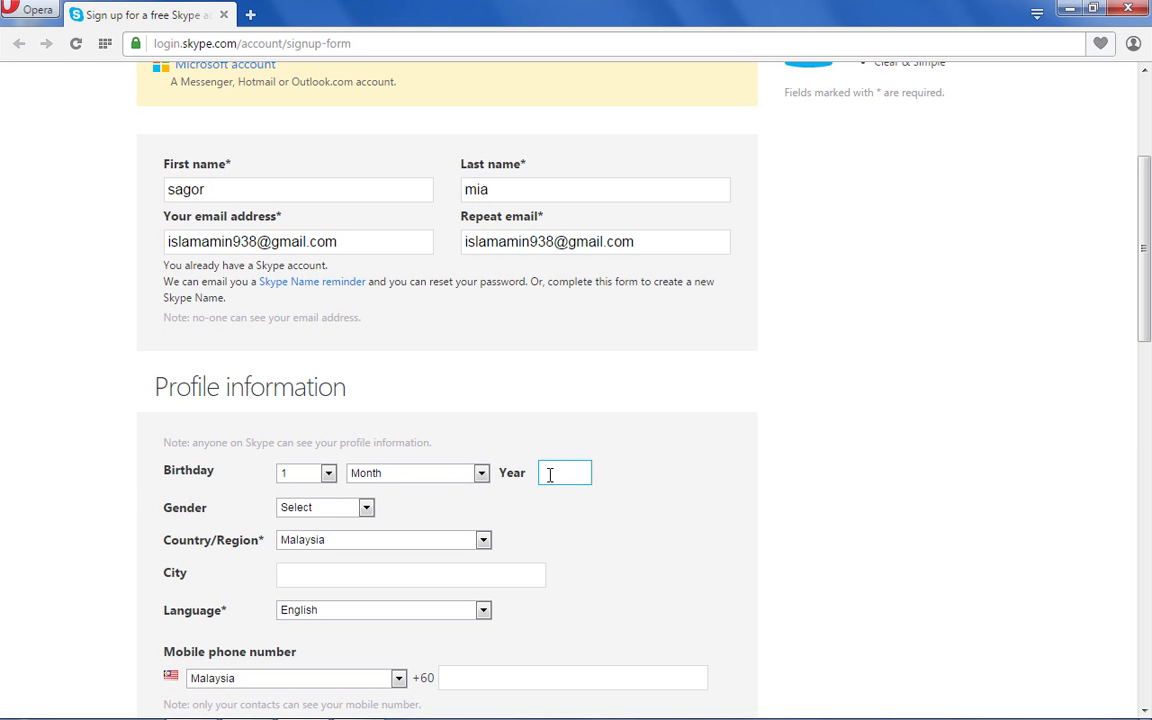
pyautogui.write('1988')
pyautogui.click(366, 508)
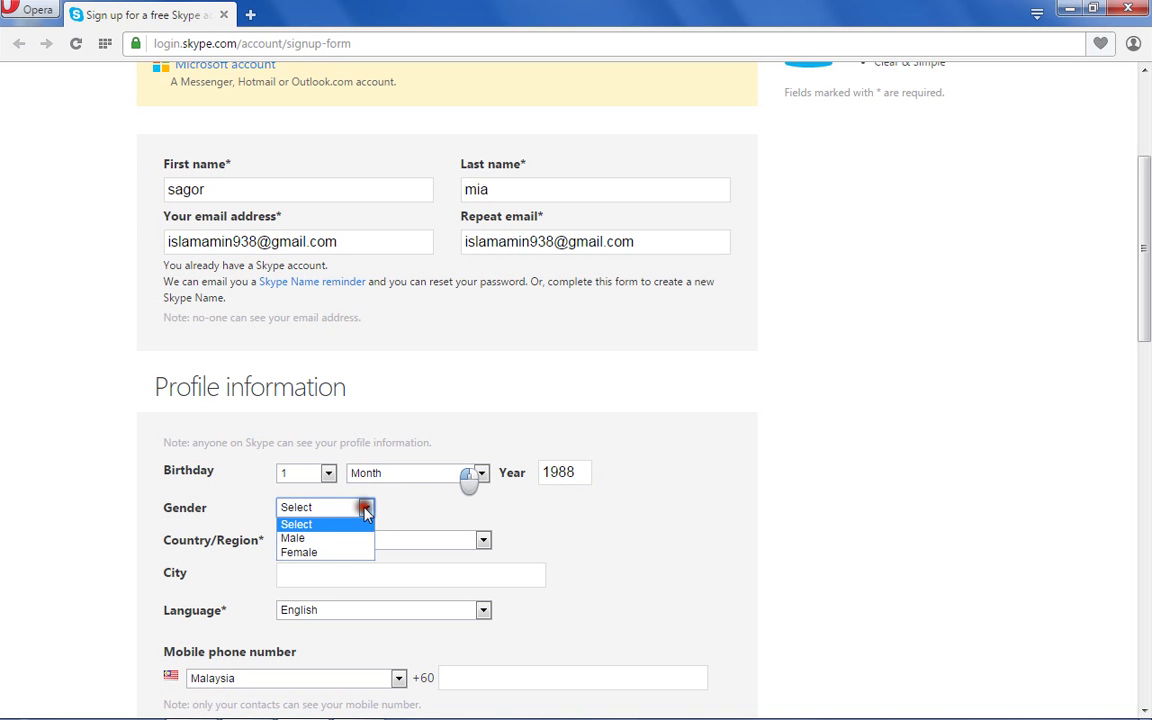
pyautogui.click(315, 540)
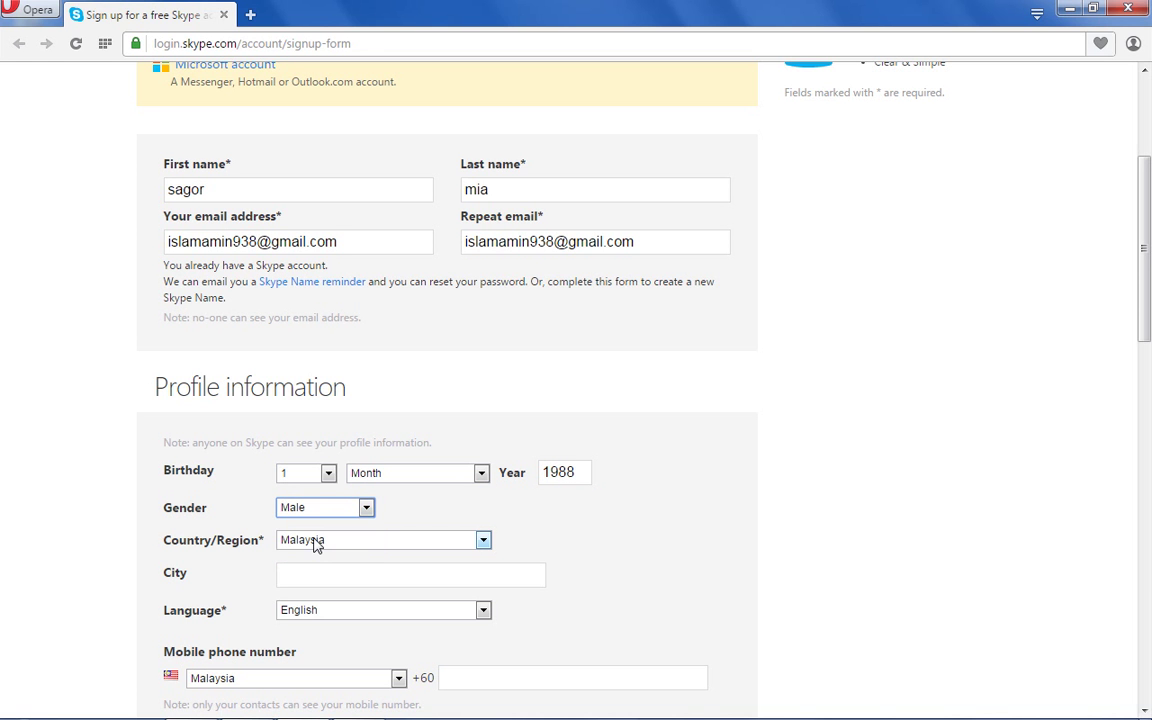
pyautogui.click(324, 533)
# Keep Malaysia selected as the Country/Region.
pyautogui.click(484, 540)
pyautogui.write('ku')
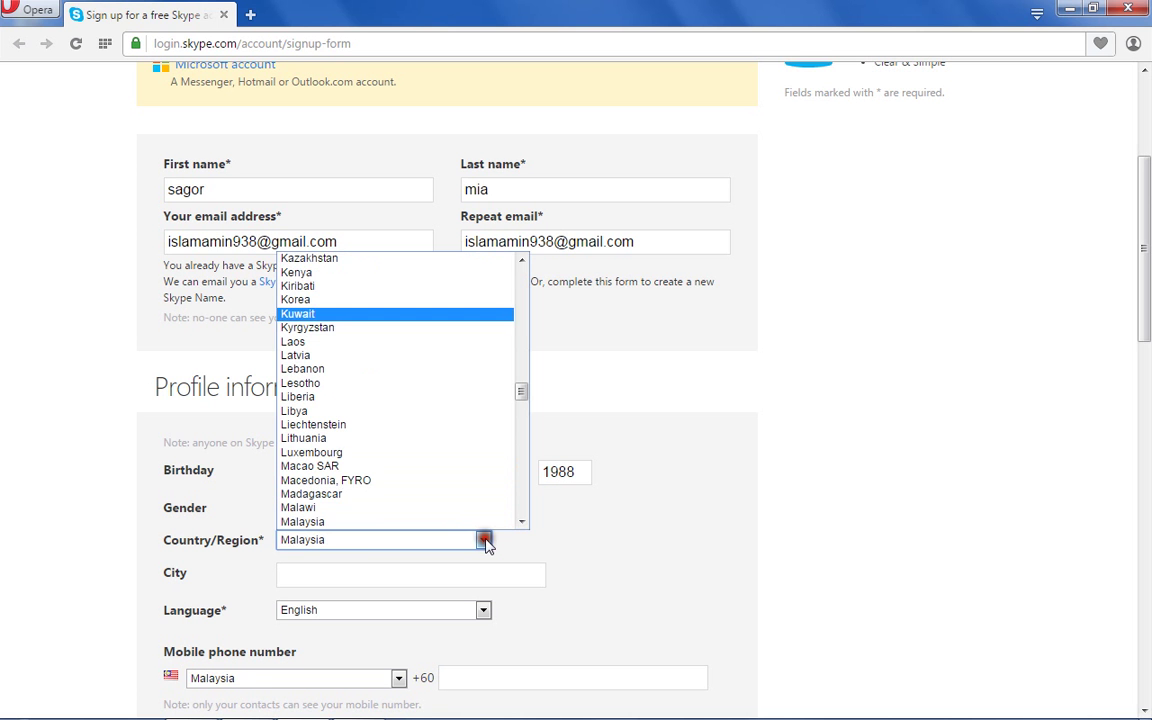
pyautogui.click(484, 540)
pyautogui.click(625, 517)
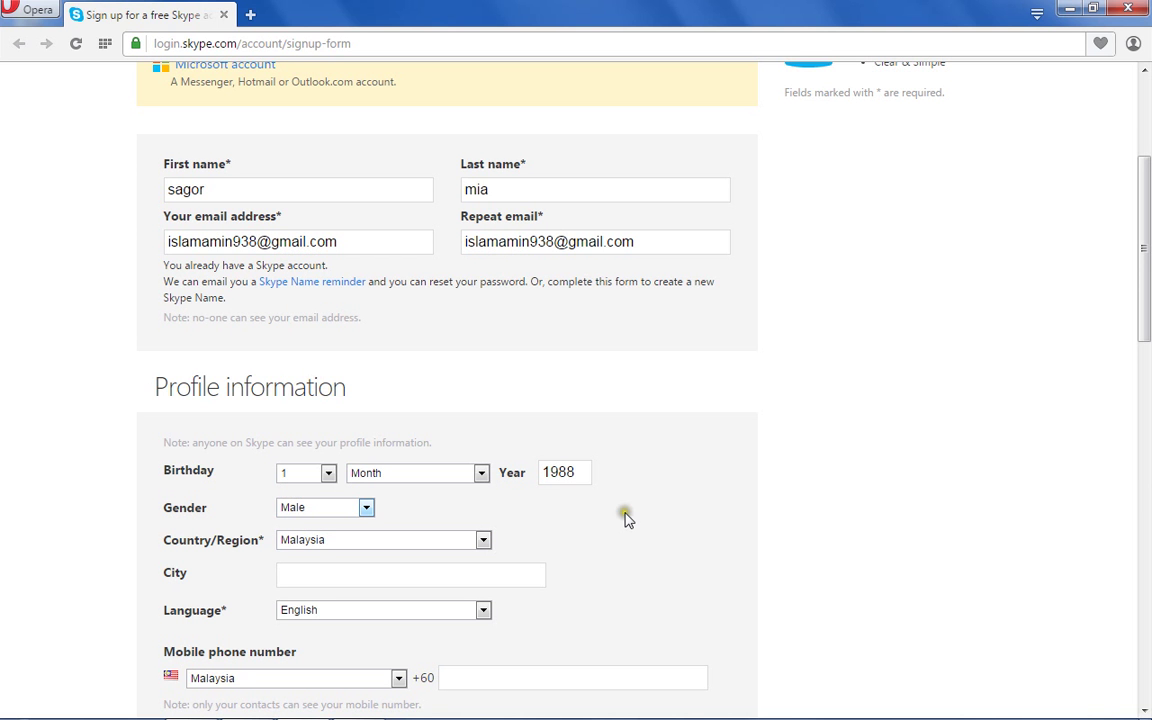
pyautogui.click(367, 509)
pyautogui.click(285, 577)
pyautogui.click(294, 576)
# Enter the mobile phone number under Malaysia's +60 code and let it validate.
pyautogui.click(453, 680)
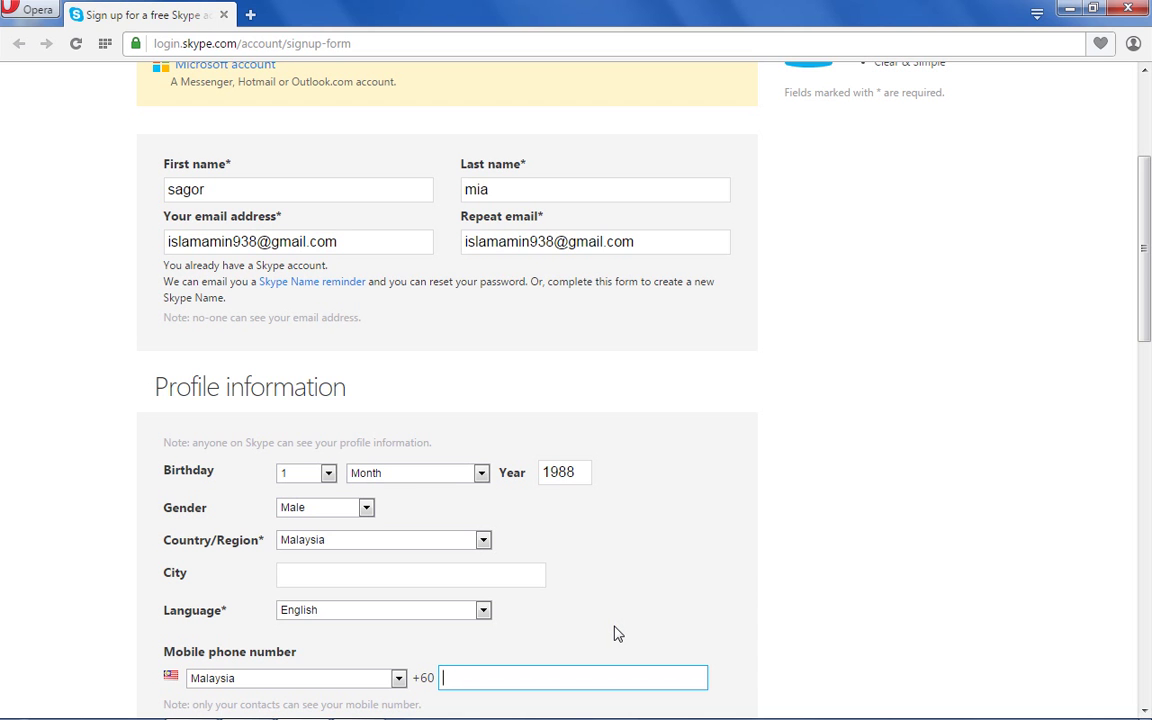
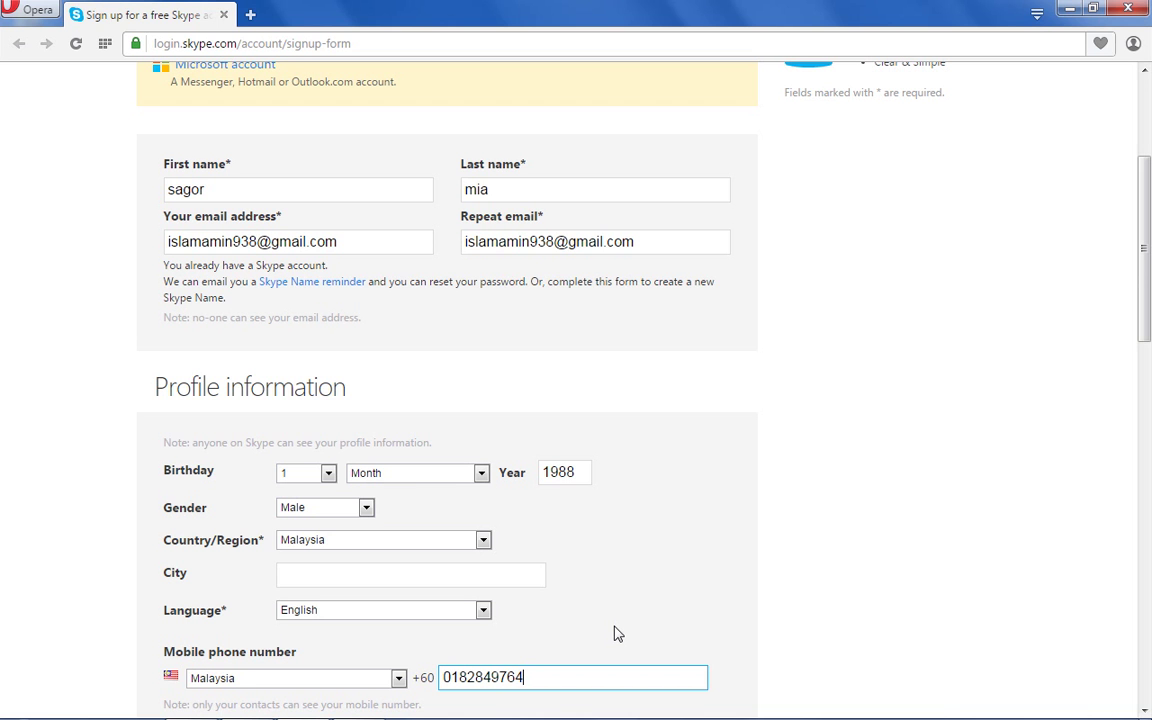
pyautogui.click(721, 572)
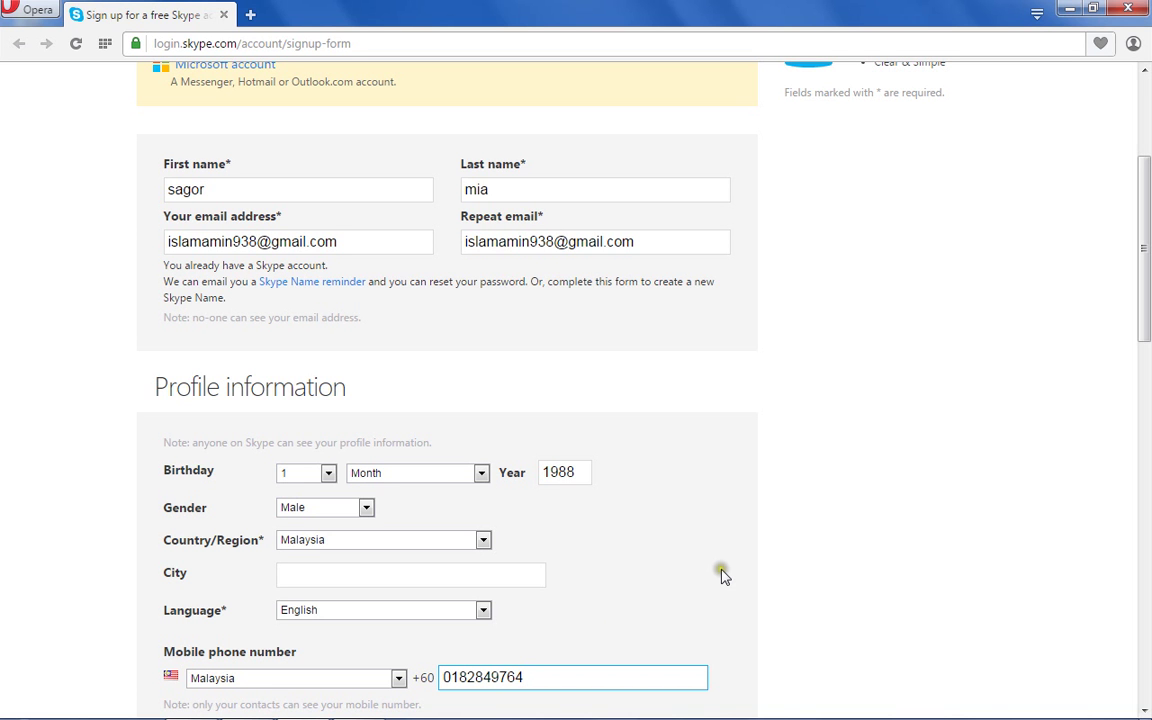
pyautogui.click(777, 572)
pyautogui.scroll(-1, 777, 575)
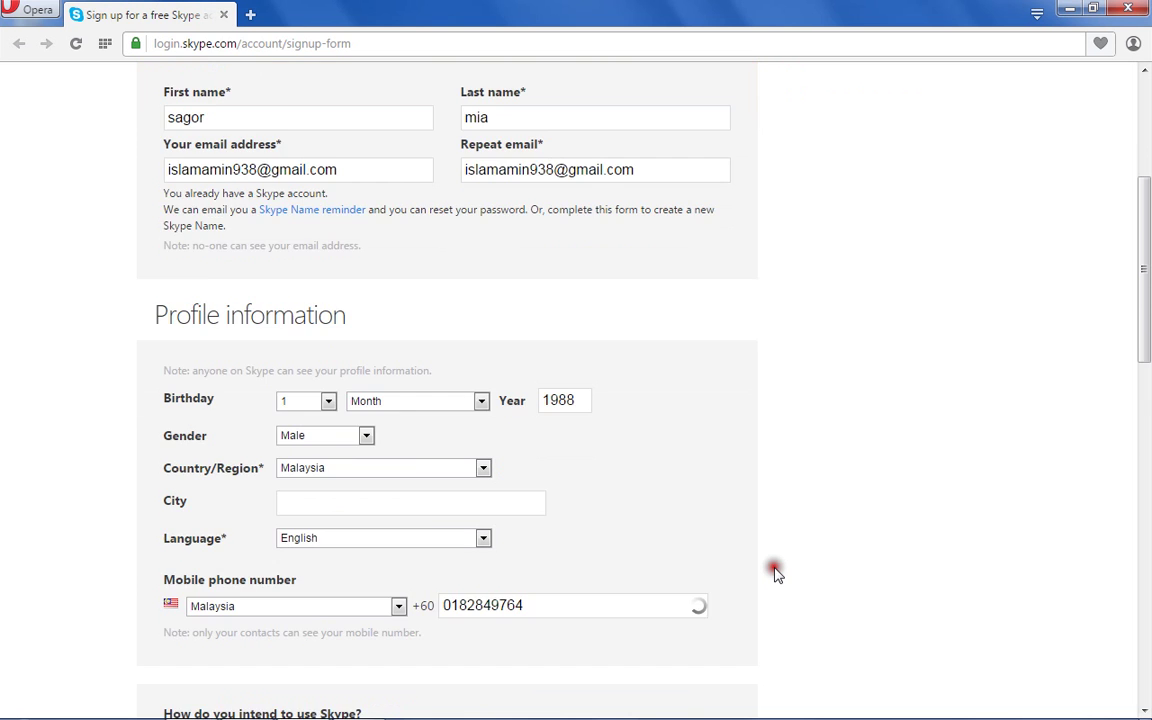
pyautogui.scroll(-1, 777, 573)
# Set 'How do you intend to use Skype?' to Mostly personal conversations.
pyautogui.scroll(-1, 777, 575)
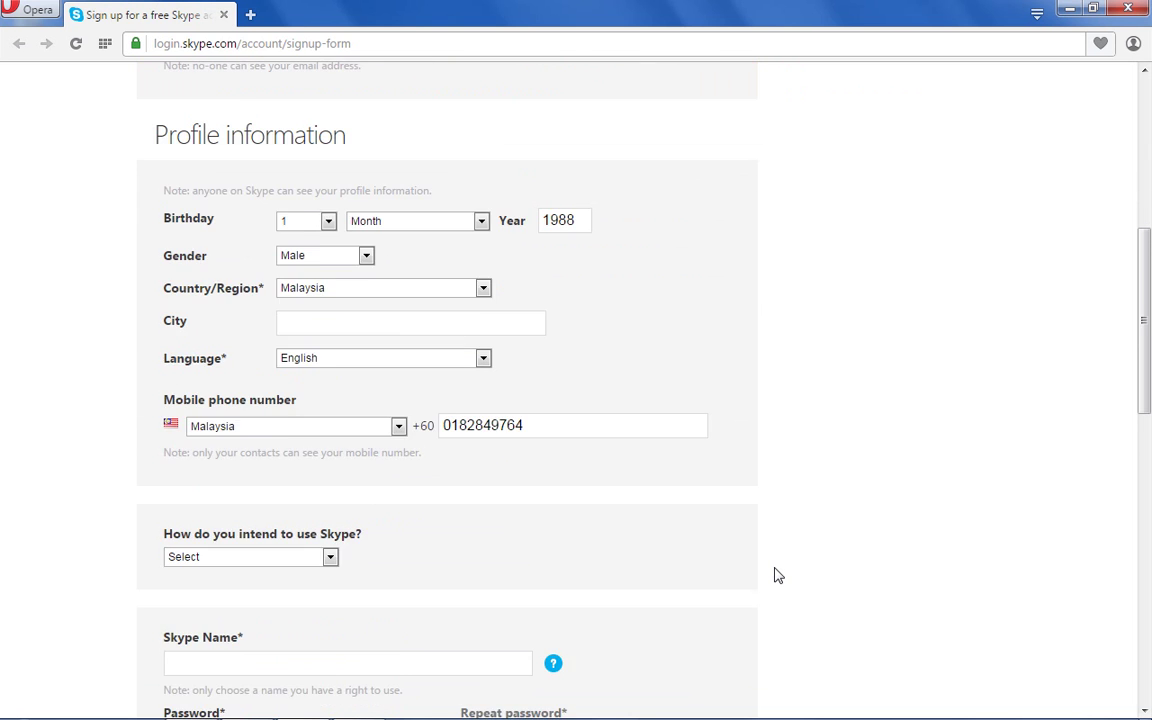
pyautogui.scroll(-1, 777, 575)
pyautogui.scroll(-1, 777, 575)
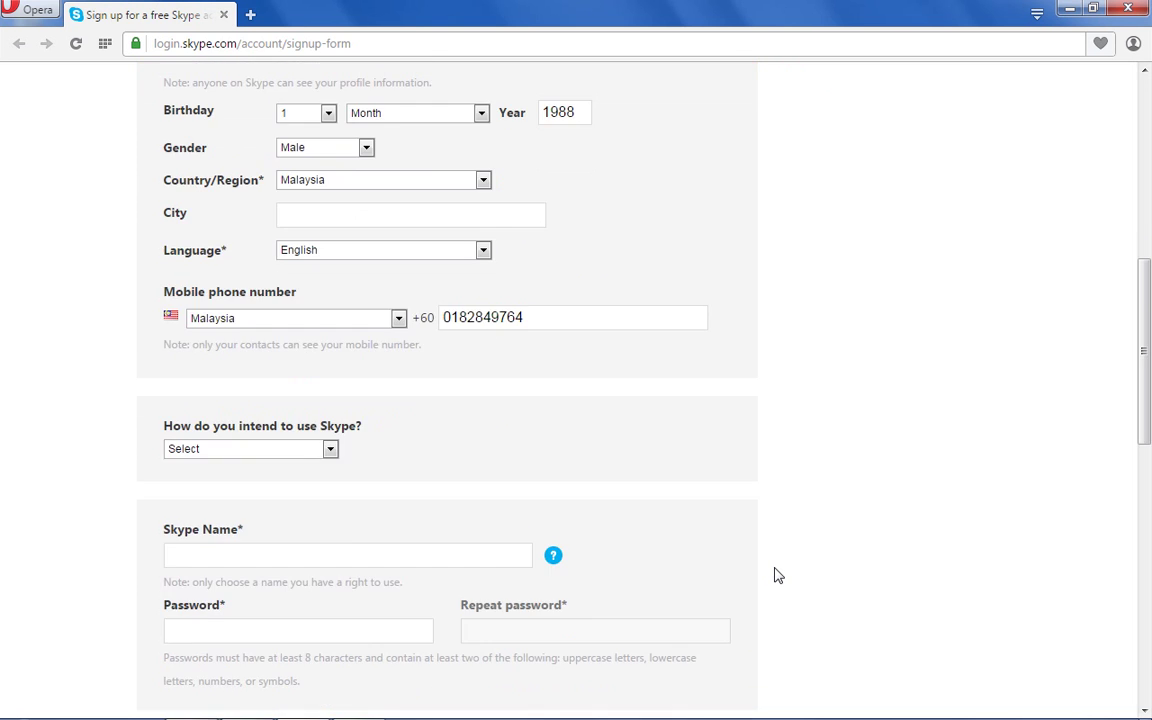
pyautogui.scroll(-1, 777, 575)
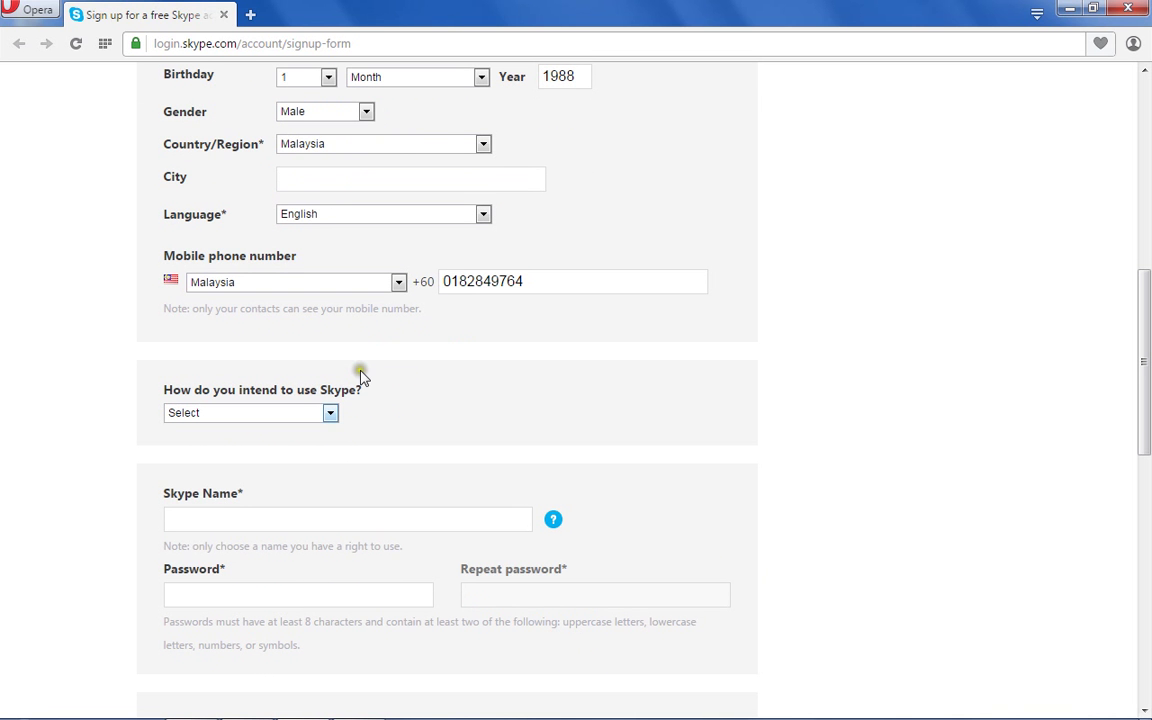
pyautogui.click(330, 414)
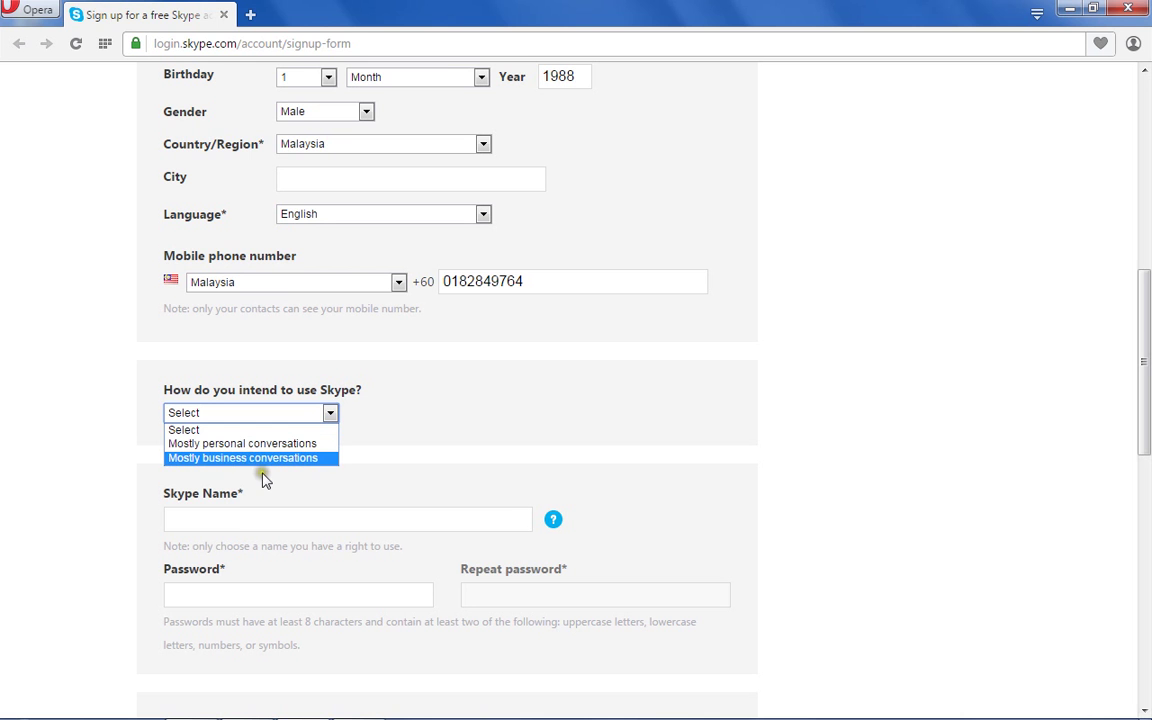
pyautogui.click(286, 446)
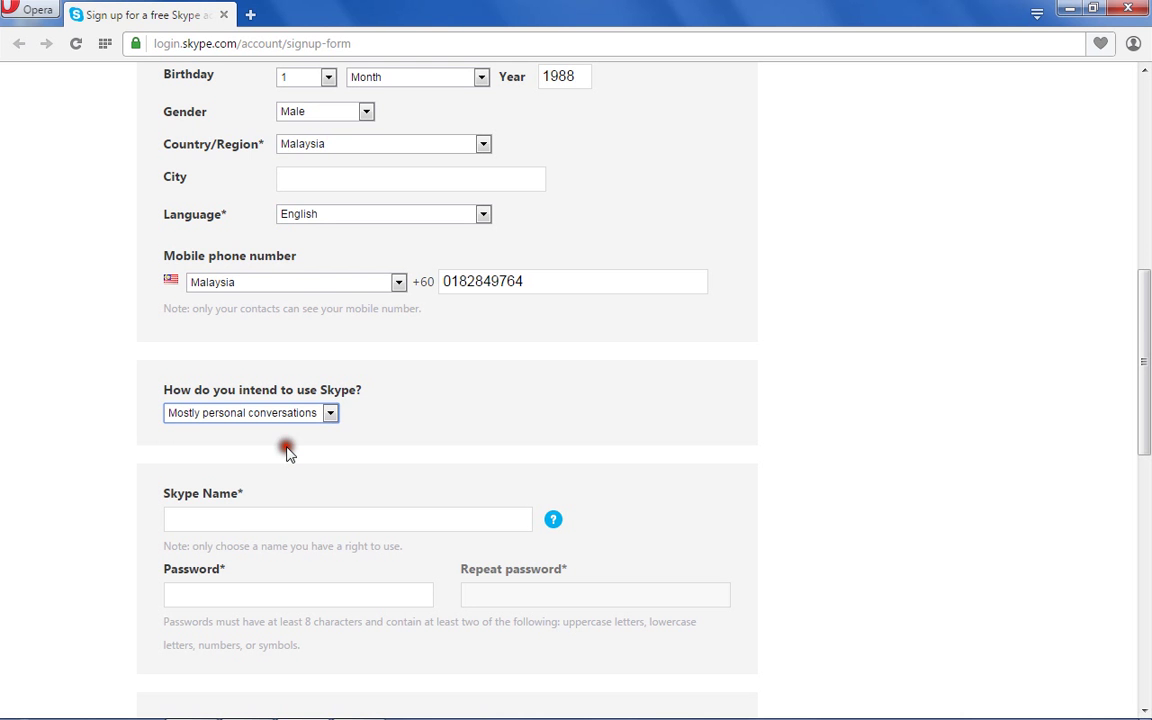
pyautogui.click(173, 518)
pyautogui.click(173, 519)
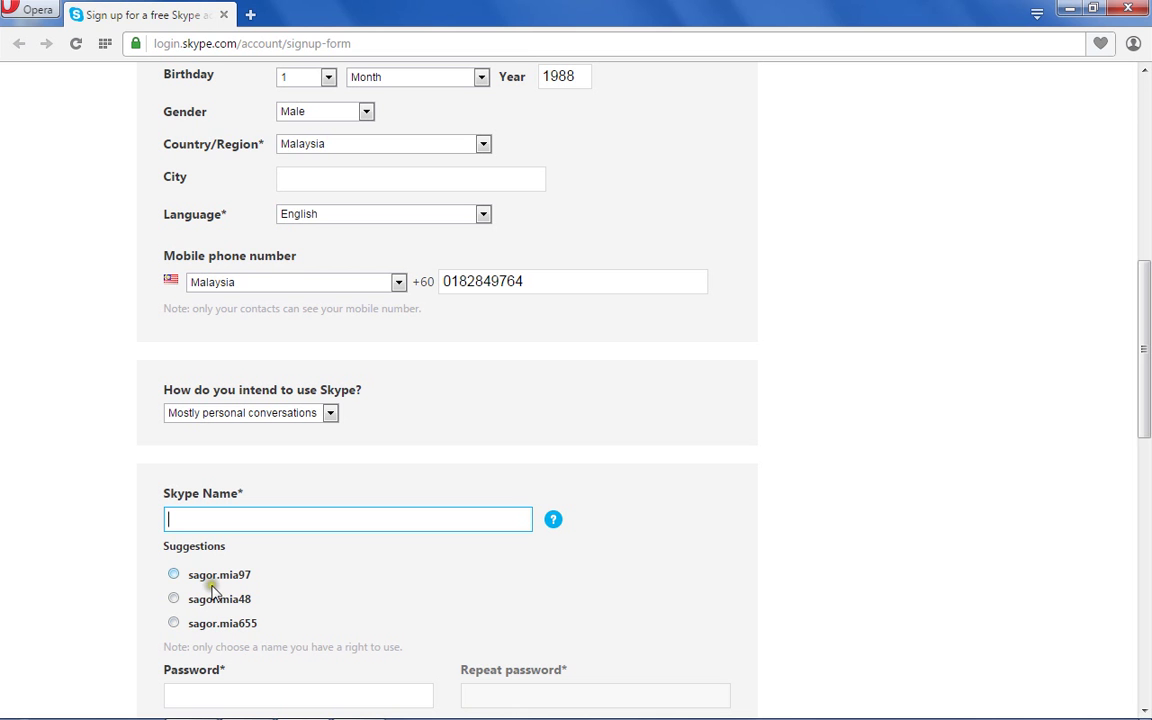
# Pick the first suggested Skype Name and type the account password.
pyautogui.click(228, 576)
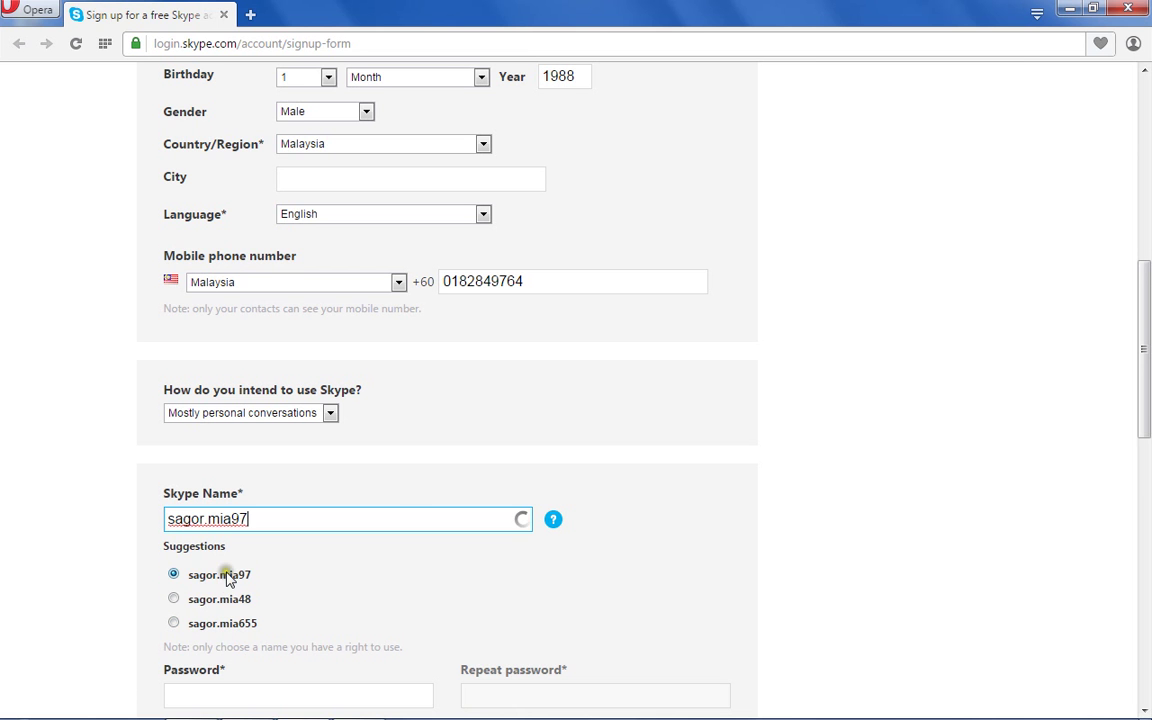
pyautogui.click(285, 566)
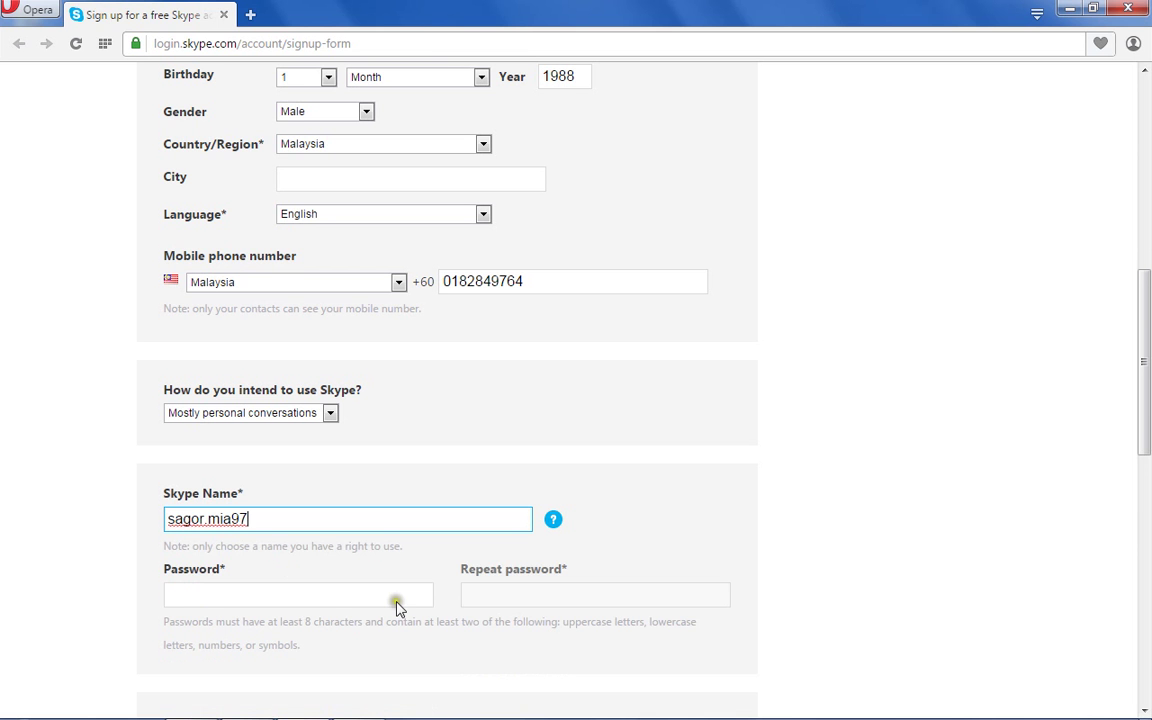
pyautogui.click(172, 592)
pyautogui.click(171, 594)
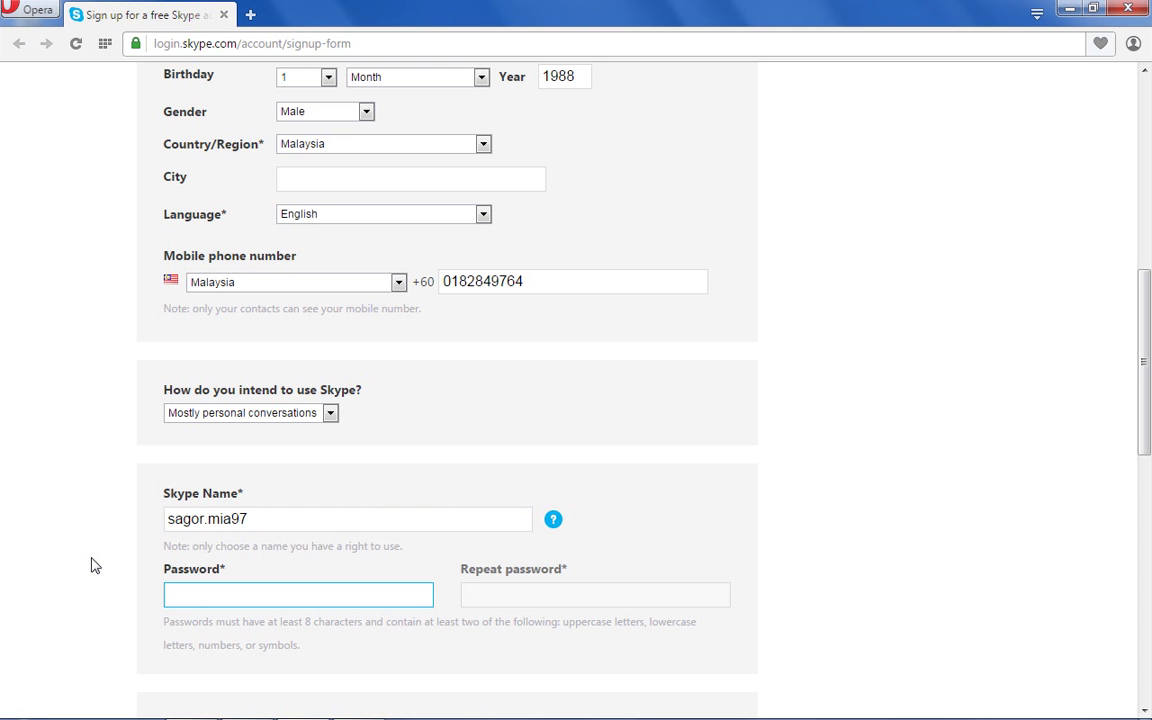
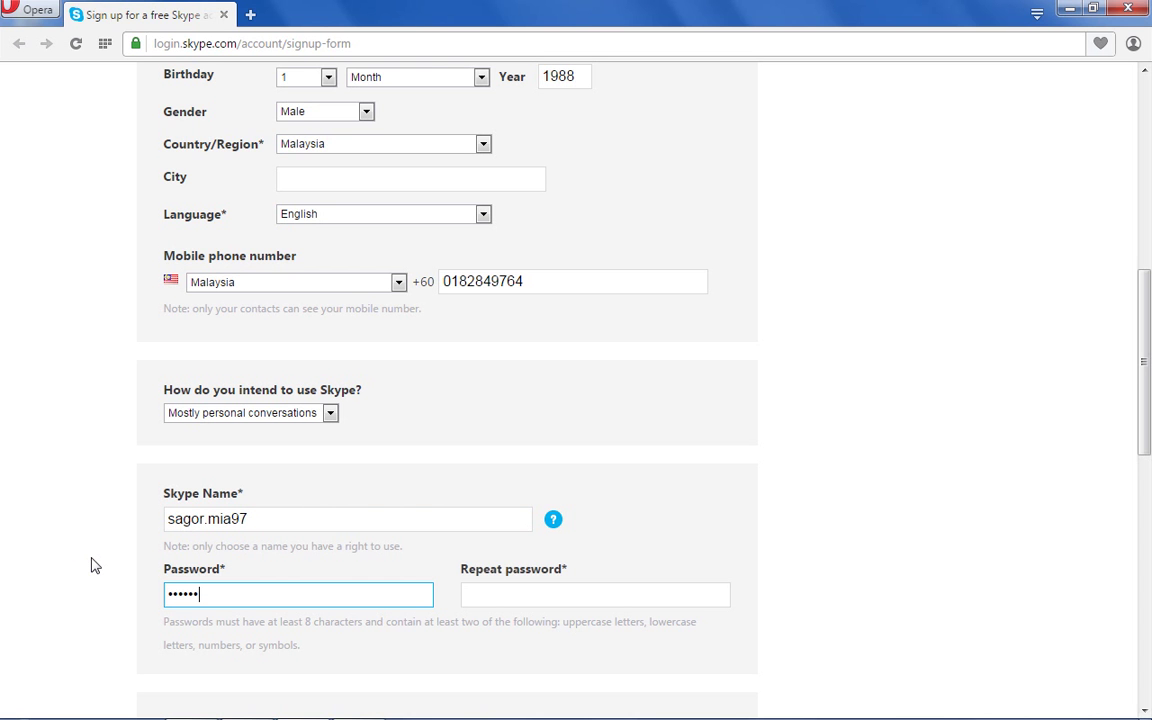
pyautogui.hotkey('ctrl', 'a')
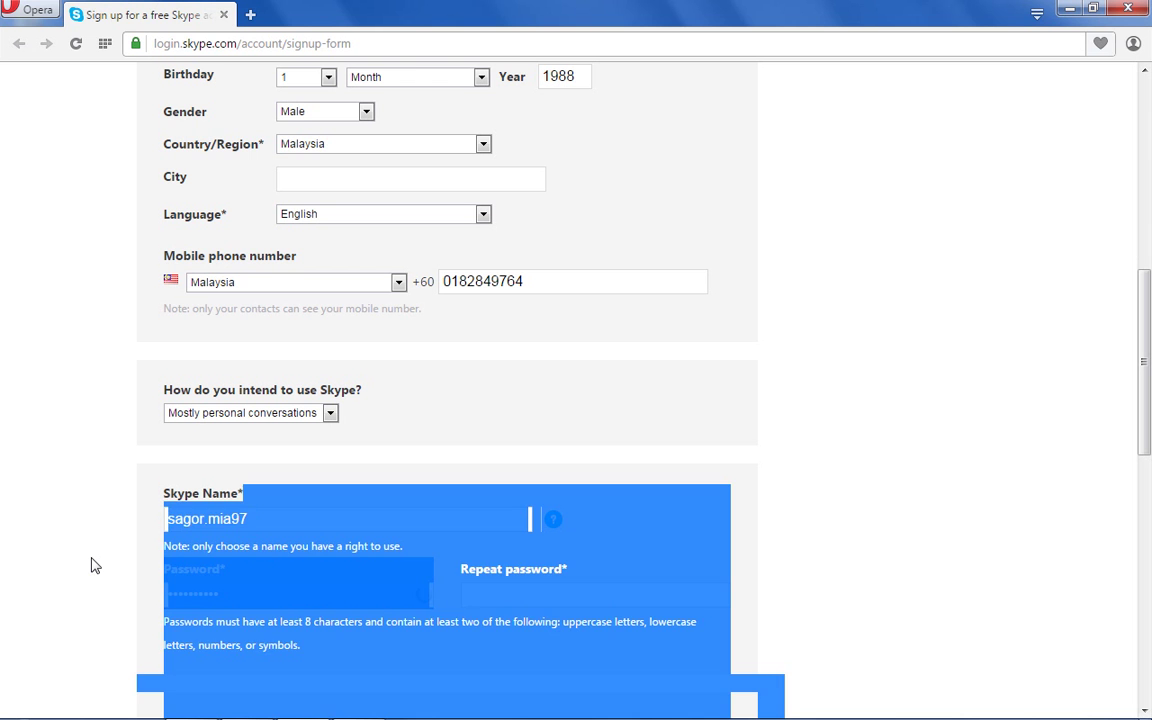
pyautogui.click(788, 421)
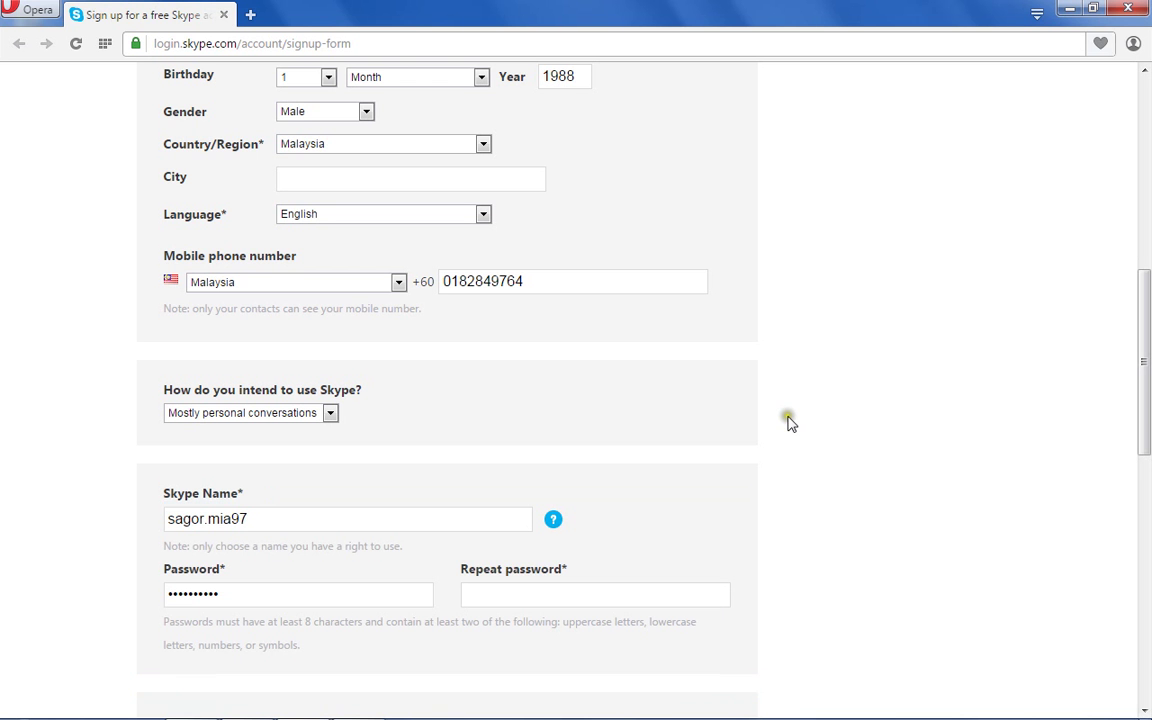
pyautogui.click(535, 515)
# Type the password again in the Repeat password field.
pyautogui.click(474, 593)
pyautogui.click(327, 597)
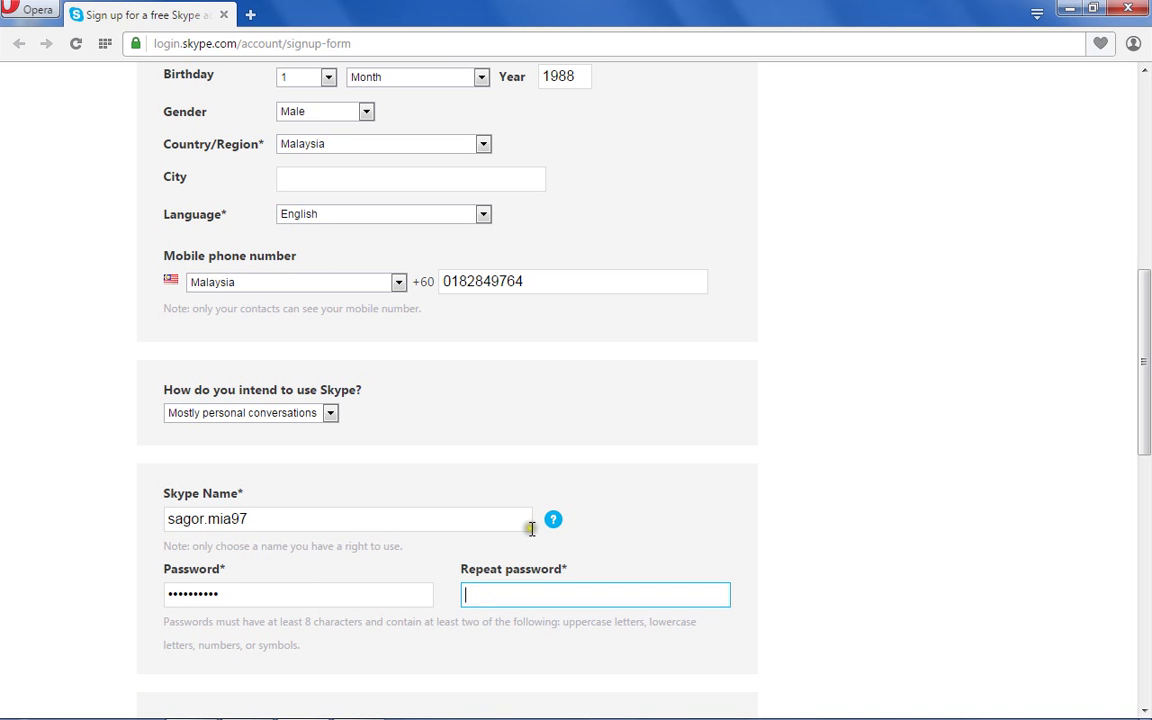
pyautogui.click(178, 565)
pyautogui.write('•••••••')
# Clear the Password field and enter a new password.
pyautogui.scroll(-1, 815, 620)
pyautogui.scroll(-2, 815, 620)
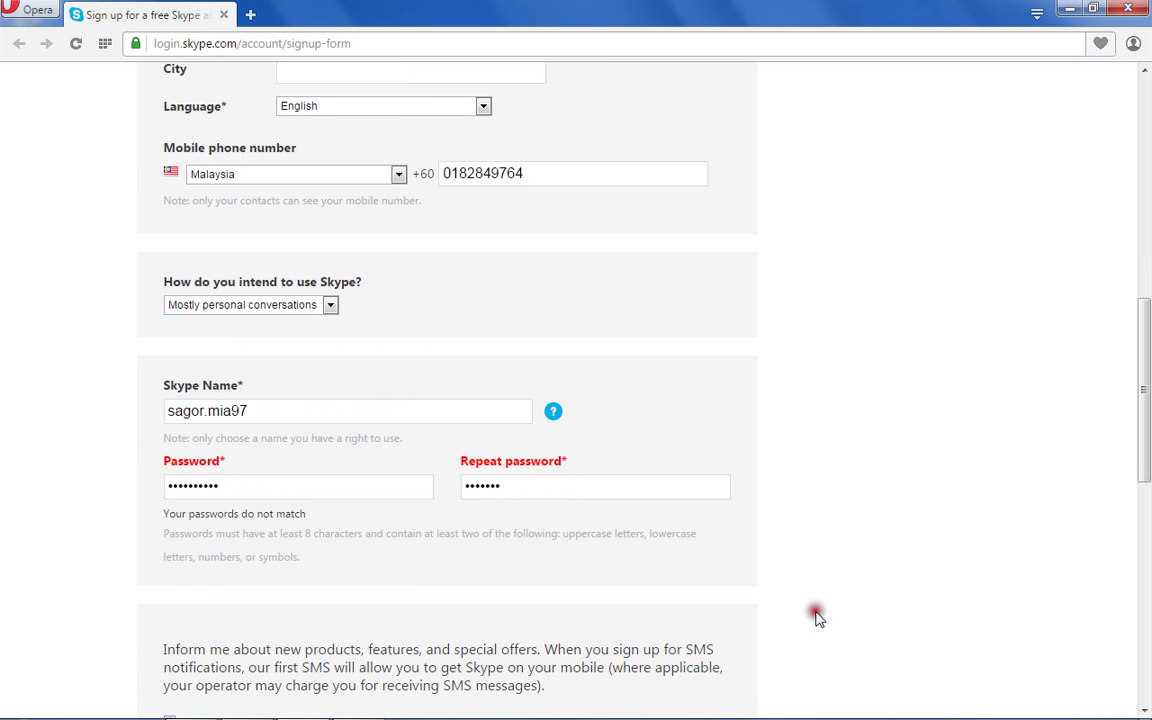
pyautogui.scroll(-2, 816, 617)
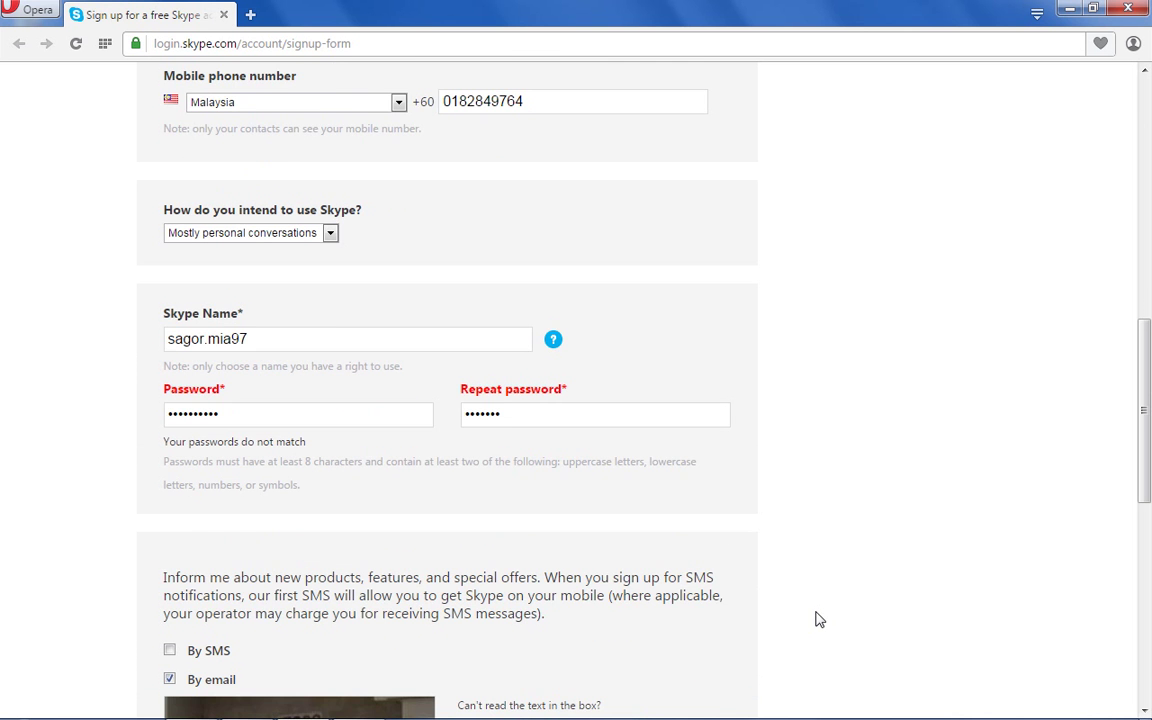
pyautogui.click(428, 247)
pyautogui.click(211, 408)
pyautogui.click(226, 394)
pyautogui.click(228, 416)
pyautogui.press('BackSpace')
pyautogui.press('BackSpace')
pyautogui.press('BackSpace')
pyautogui.press('BackSpace')
pyautogui.press('BackSpace')
pyautogui.press('BackSpace')
pyautogui.press('BackSpace')
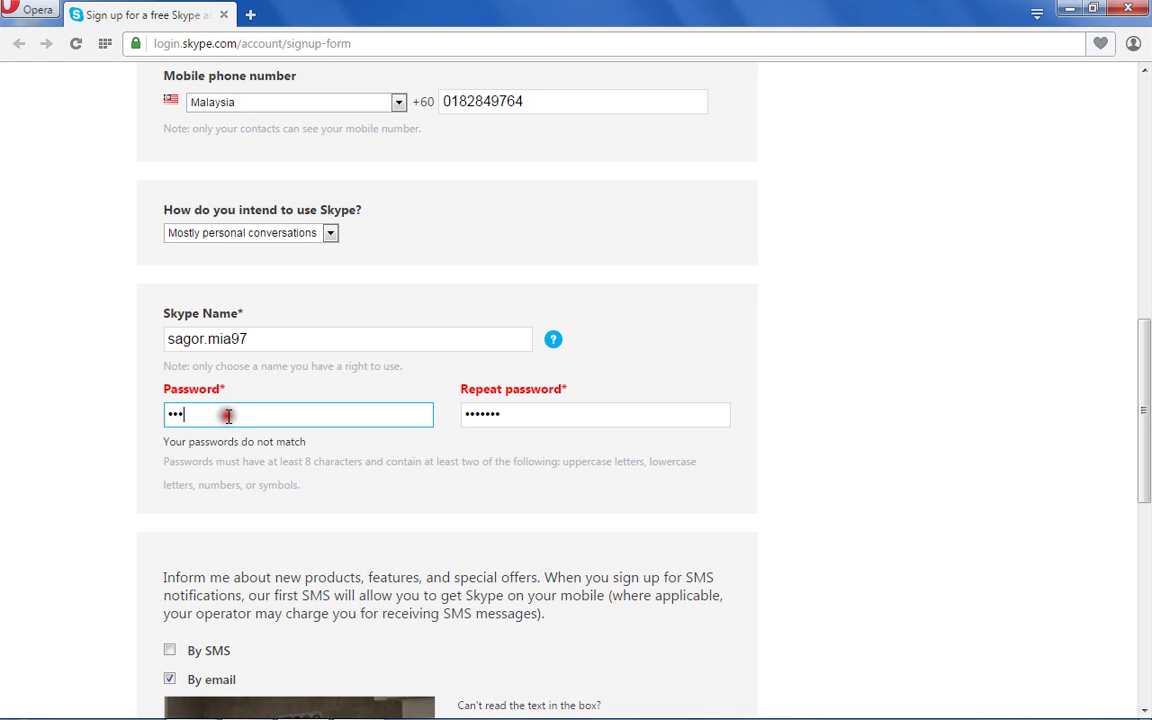
pyautogui.press('BackSpace')
pyautogui.press('BackSpace')
pyautogui.press('BackSpace')
pyautogui.write('•••••')
# Repeat the new password so both fields match and get validated.
pyautogui.click(480, 405)
pyautogui.write('••')
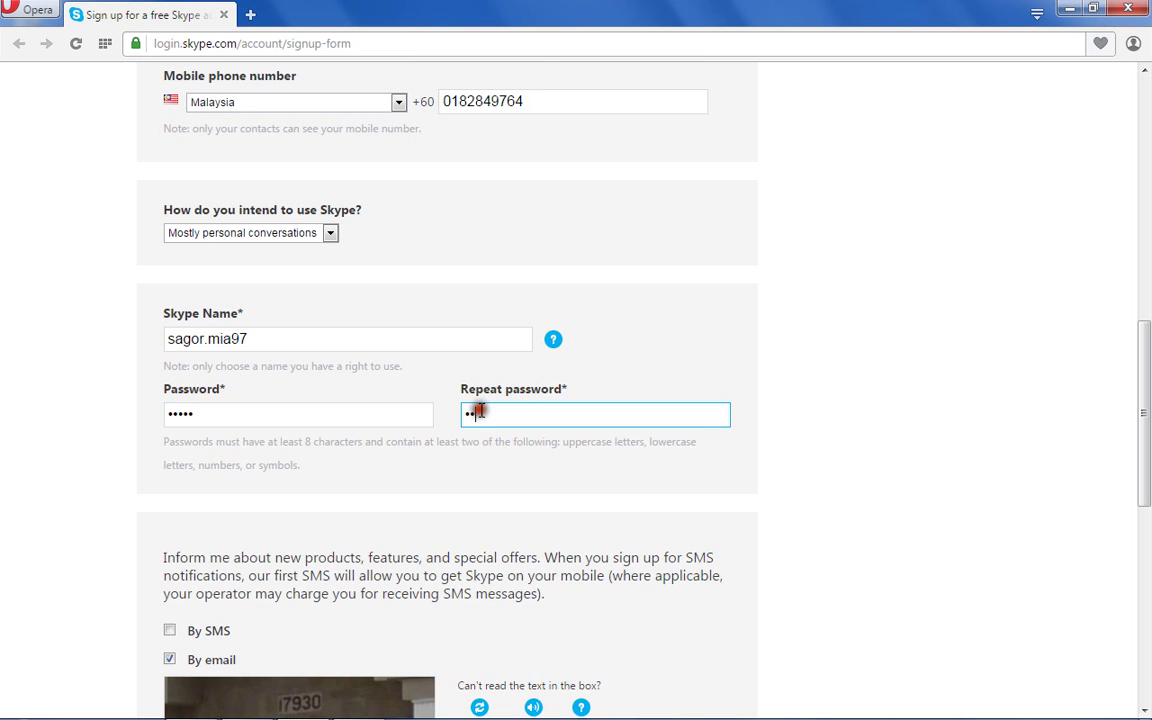
pyautogui.write('•••')
pyautogui.click(496, 500)
pyautogui.click(828, 607)
pyautogui.scroll(-1, 830, 609)
pyautogui.scroll(-1, 828, 607)
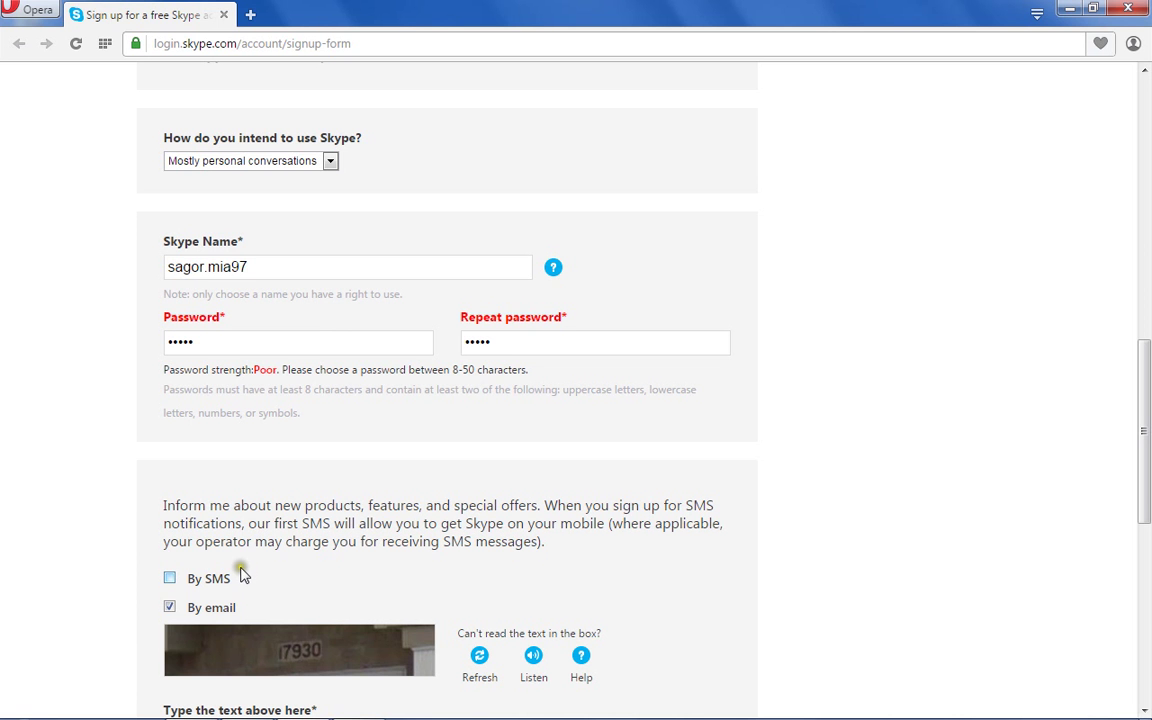
# Tick the By SMS checkbox to opt in to SMS offers.
pyautogui.click(171, 580)
pyautogui.click(158, 577)
pyautogui.click(171, 580)
pyautogui.click(171, 580)
pyautogui.click(172, 582)
pyautogui.click(170, 578)
# Enter the captcha code 17930 in the picture text field.
pyautogui.moveTo(435, 717)
pyautogui.scroll(-1, 644, 620)
pyautogui.scroll(-1, 646, 622)
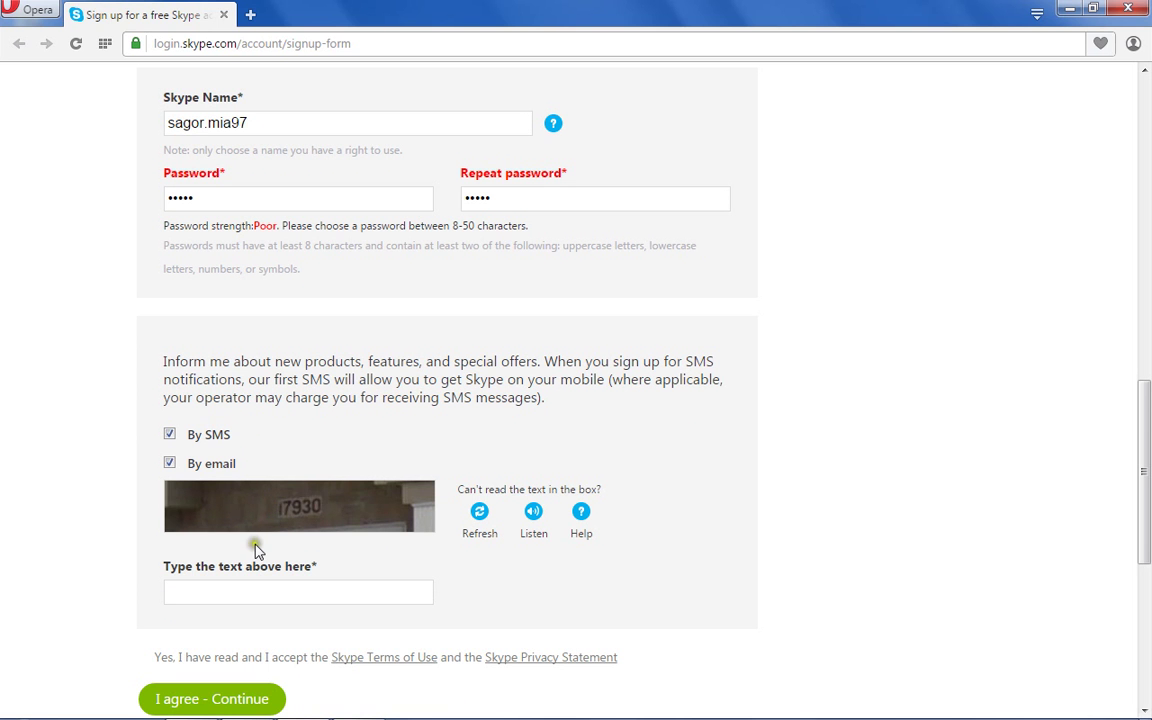
pyautogui.click(172, 593)
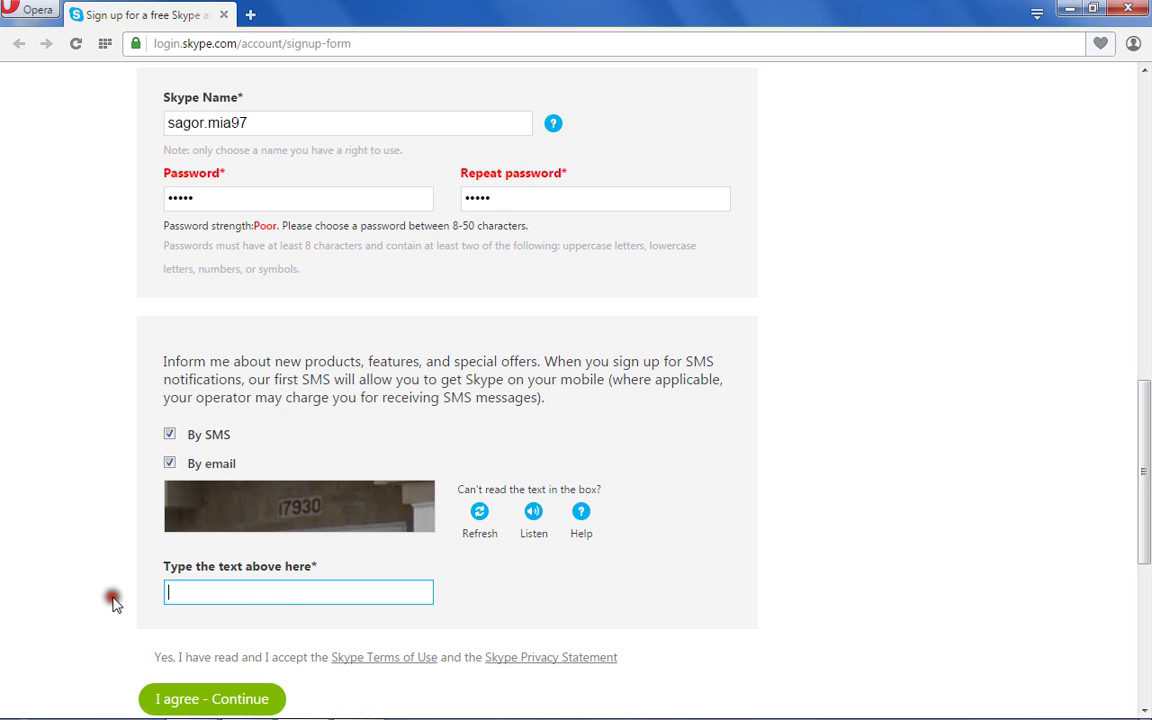
pyautogui.write('17930')
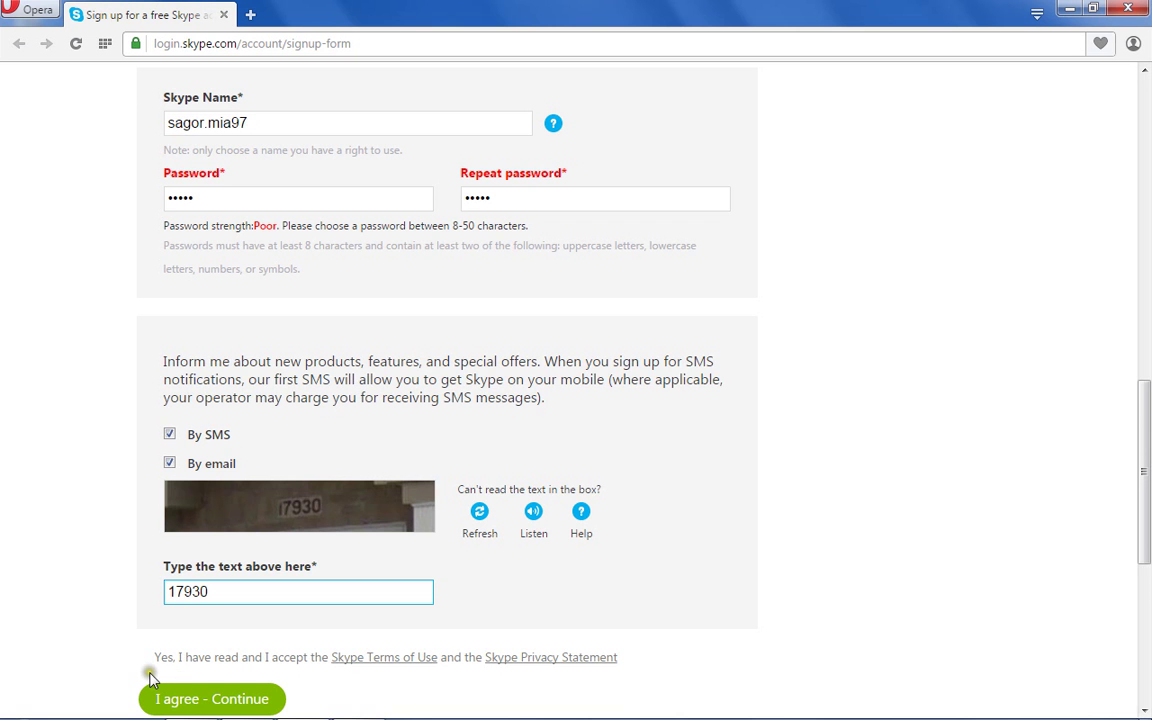
pyautogui.click(98, 600)
# Submit the form with I agree - Continue and review the returned birthday error.
pyautogui.scroll(-1, 98, 600)
pyautogui.scroll(-2, 98, 600)
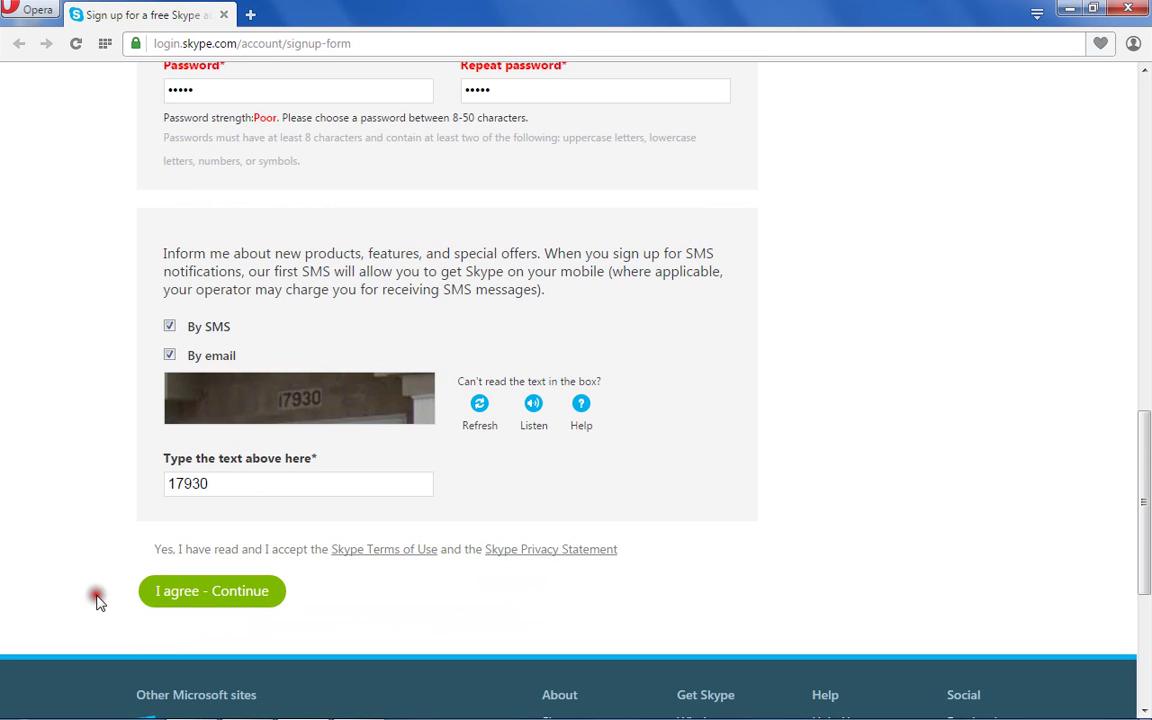
pyautogui.click(195, 590)
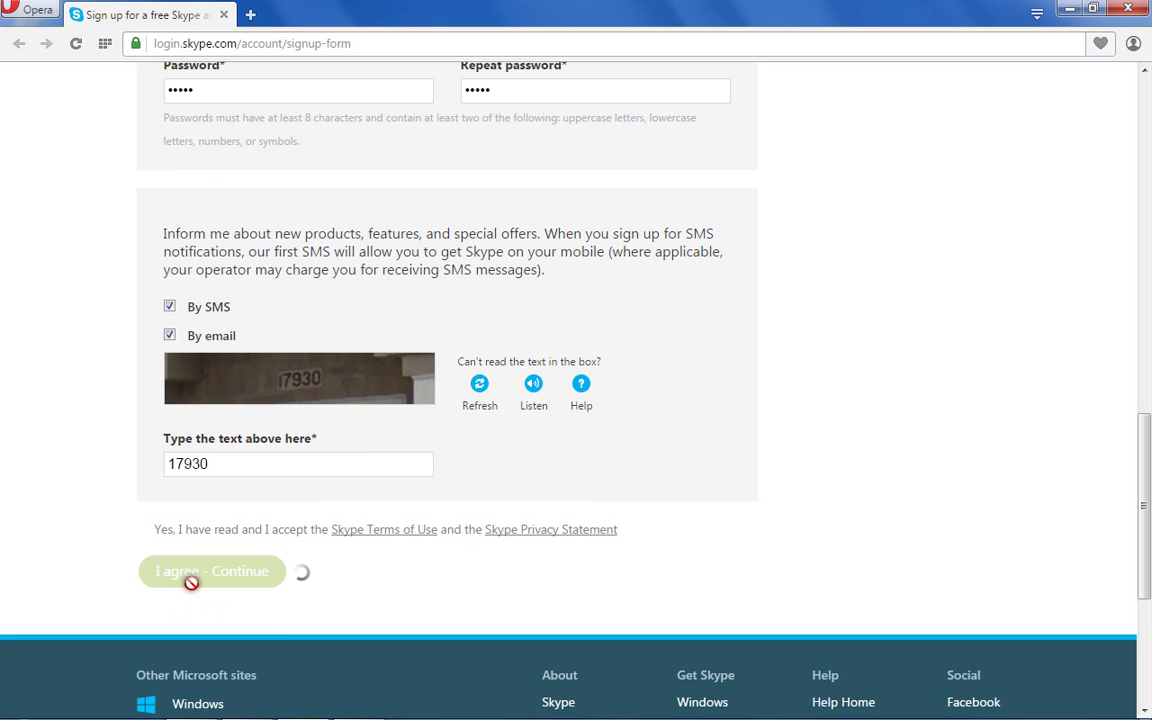
pyautogui.scroll(1, 191, 582)
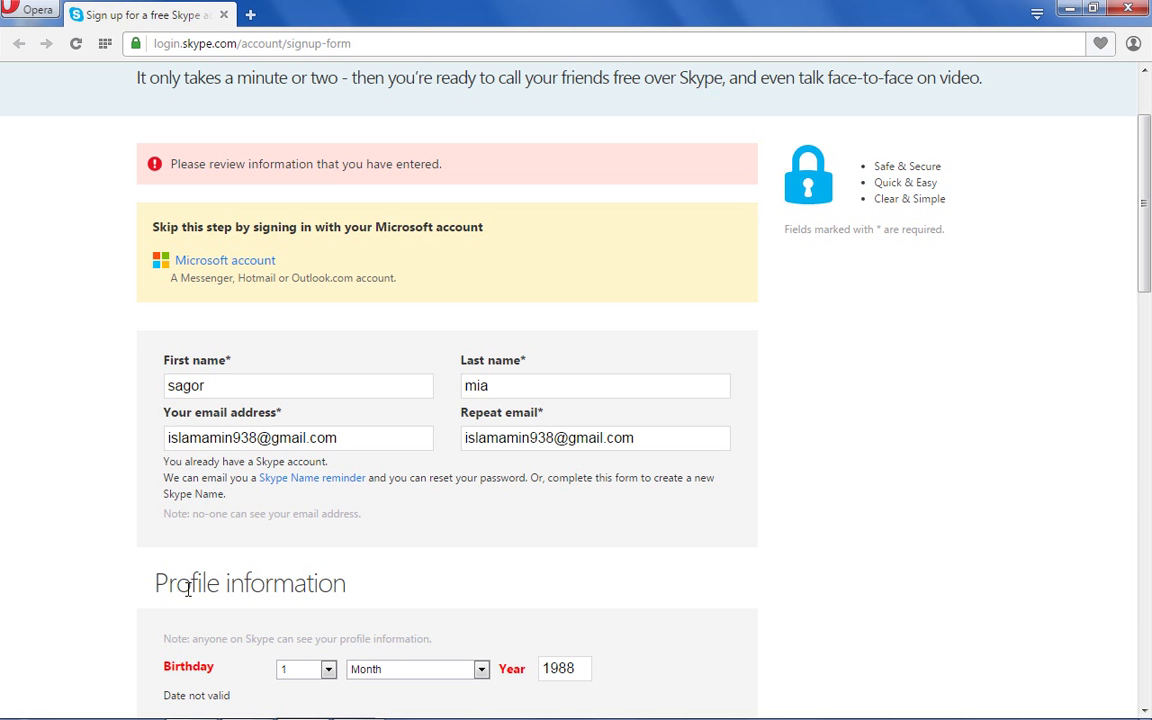
# Set the birth month to December.
pyautogui.click(481, 669)
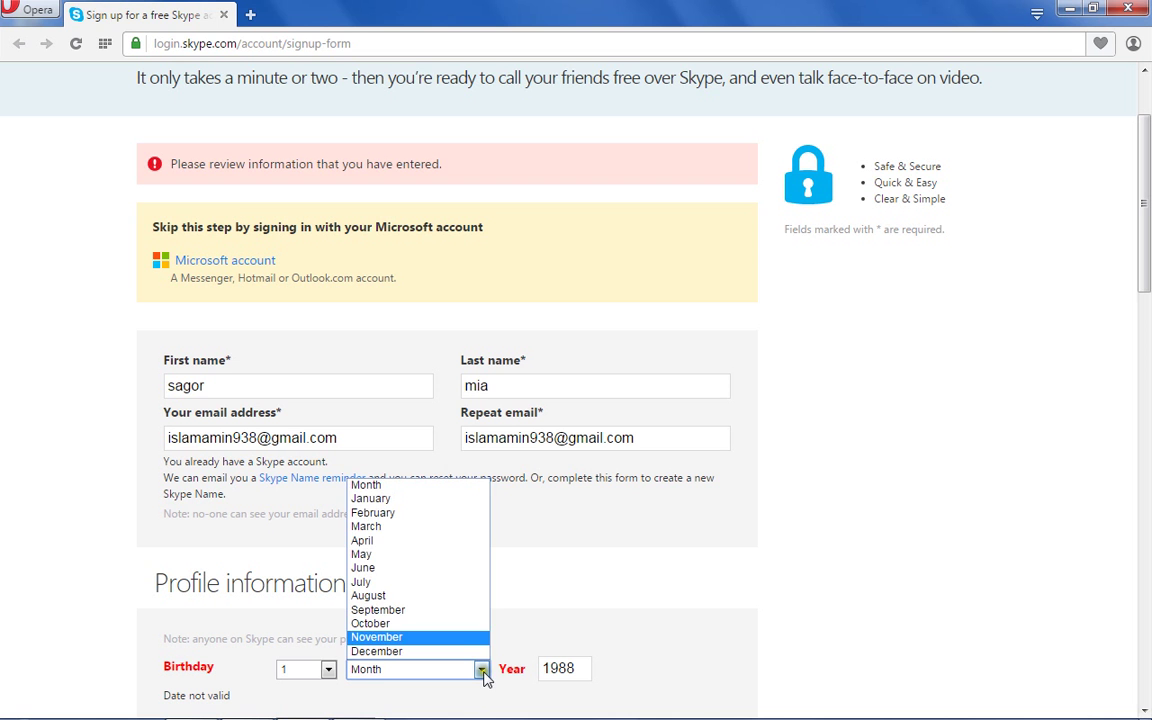
pyautogui.click(371, 500)
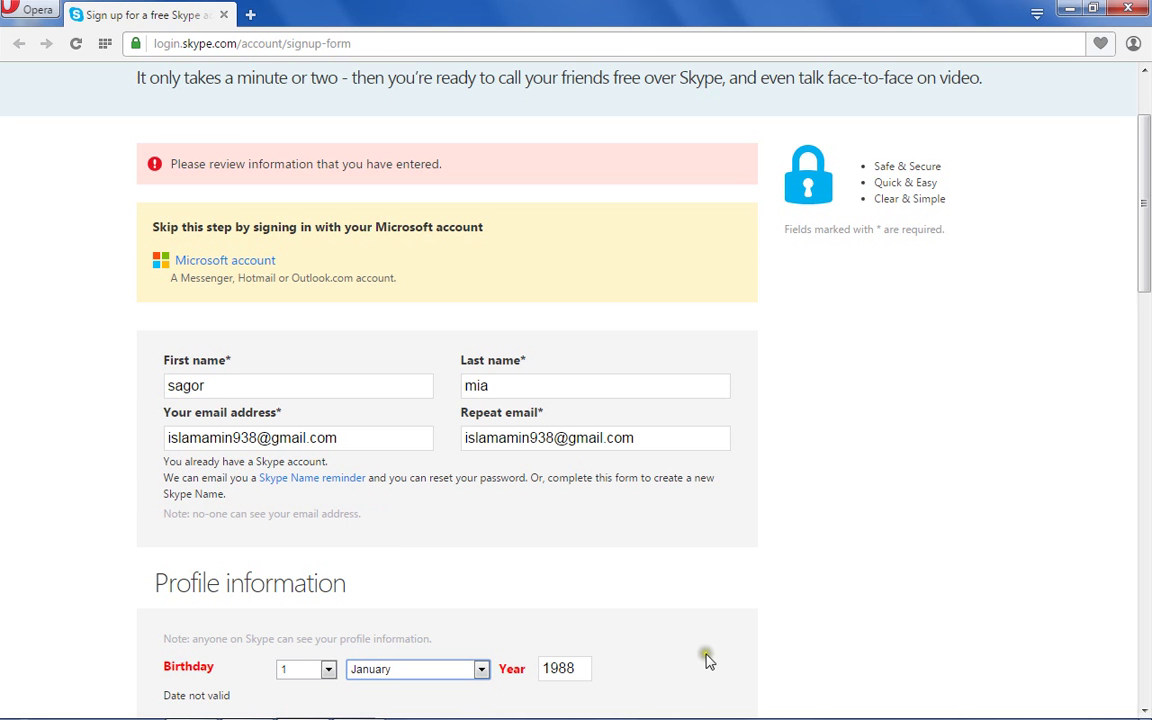
pyautogui.press('Down')
pyautogui.press('Down')
pyautogui.press('Down')
pyautogui.press('Down')
pyautogui.press('Down')
pyautogui.press('Down')
pyautogui.press('Down')
pyautogui.press('Down')
pyautogui.press('Down')
pyautogui.press('Down')
pyautogui.press('Down')
pyautogui.click(710, 660)
pyautogui.scroll(-1, 712, 660)
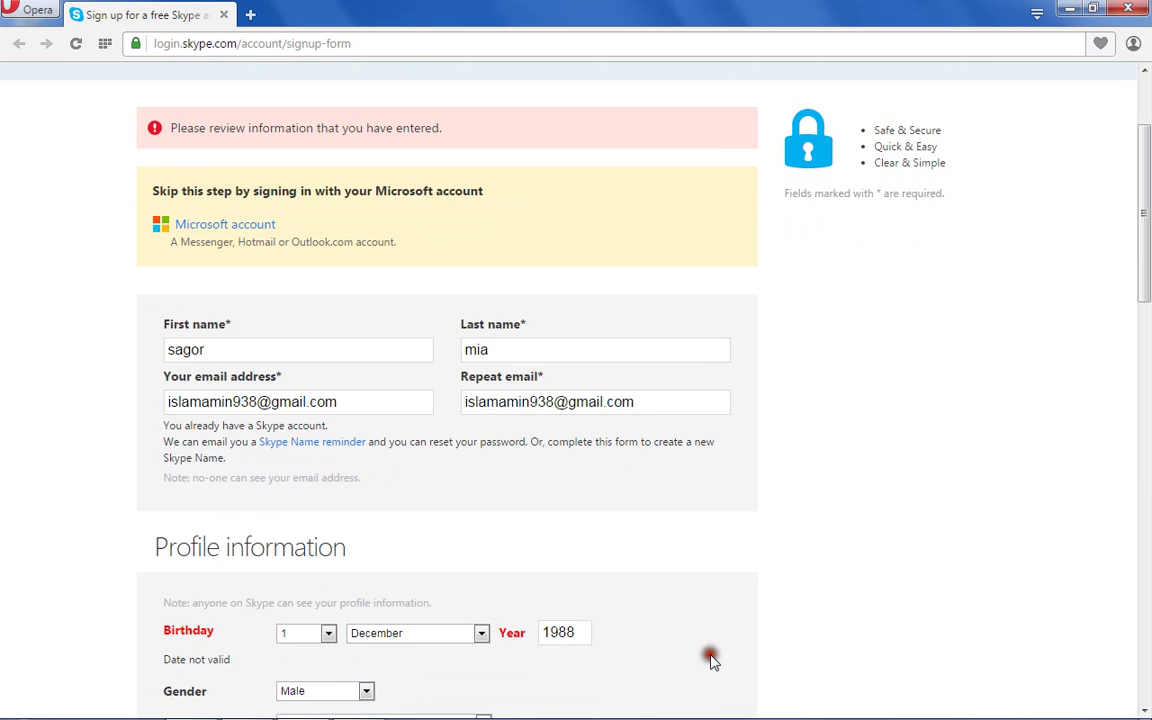
pyautogui.scroll(-5, 712, 660)
pyautogui.scroll(-1, 713, 661)
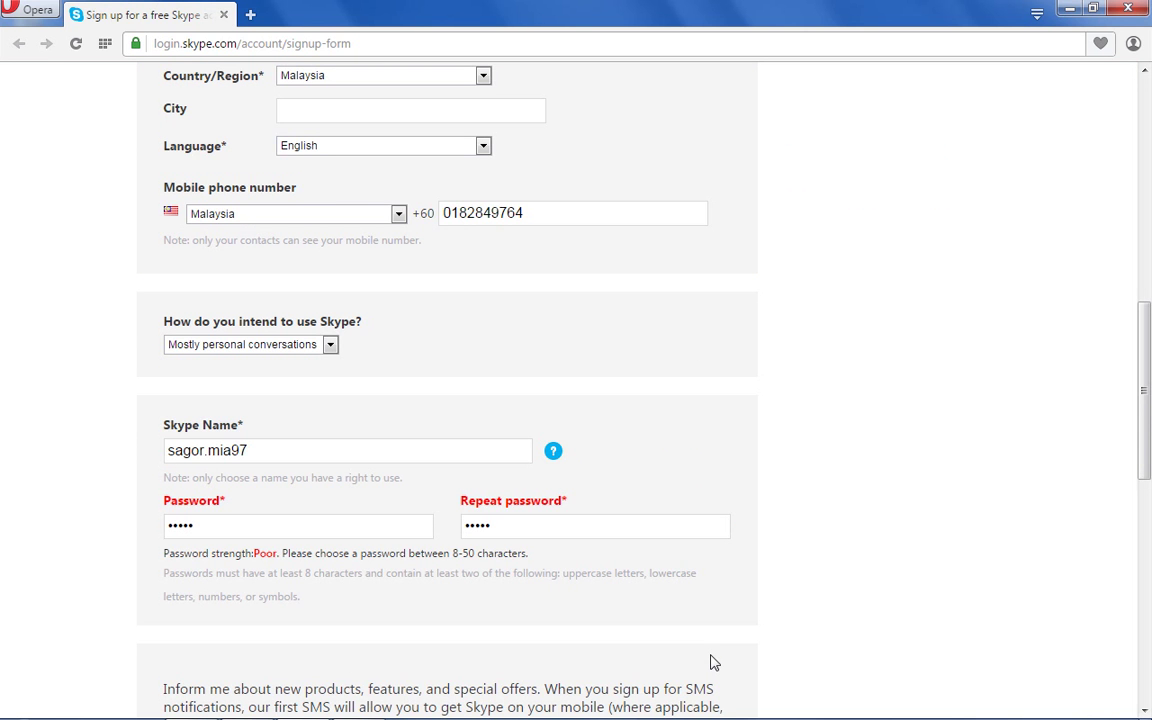
# Replace the short password with a new one in both Password and Repeat password.
pyautogui.click(210, 528)
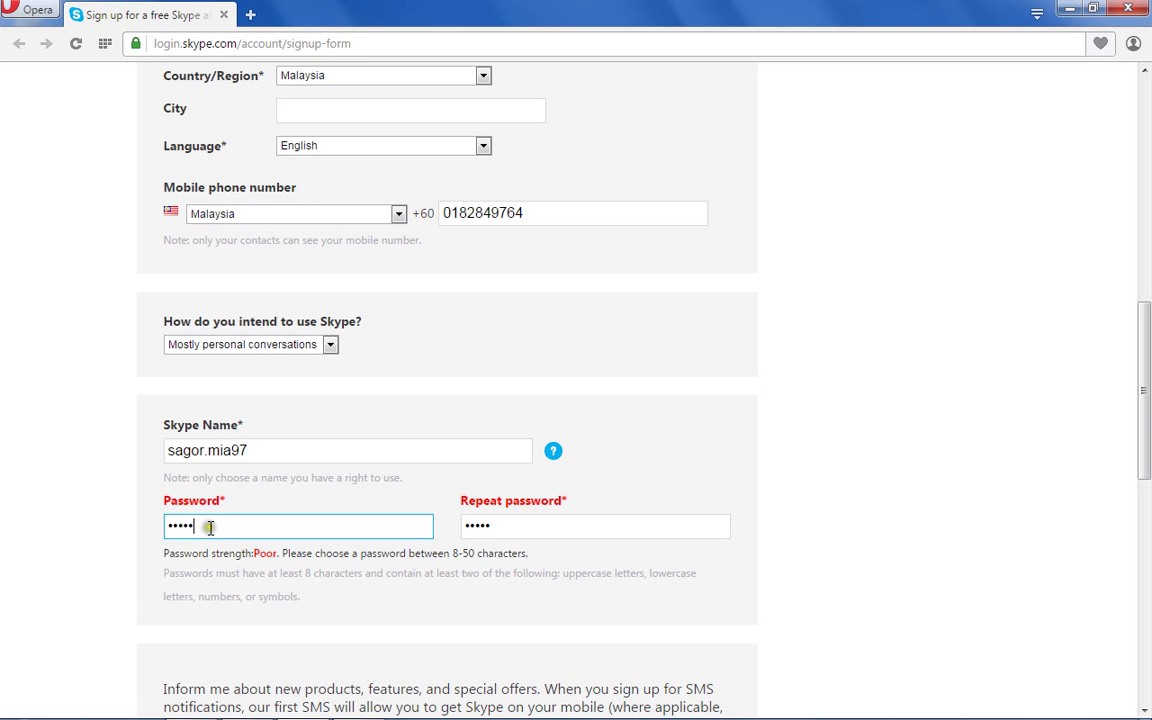
pyautogui.click(210, 528)
pyautogui.press('BackSpace')
pyautogui.press('BackSpace')
pyautogui.press('BackSpace')
pyautogui.press('BackSpace')
pyautogui.press('BackSpace')
pyautogui.write('•••••••••')
pyautogui.click(551, 526)
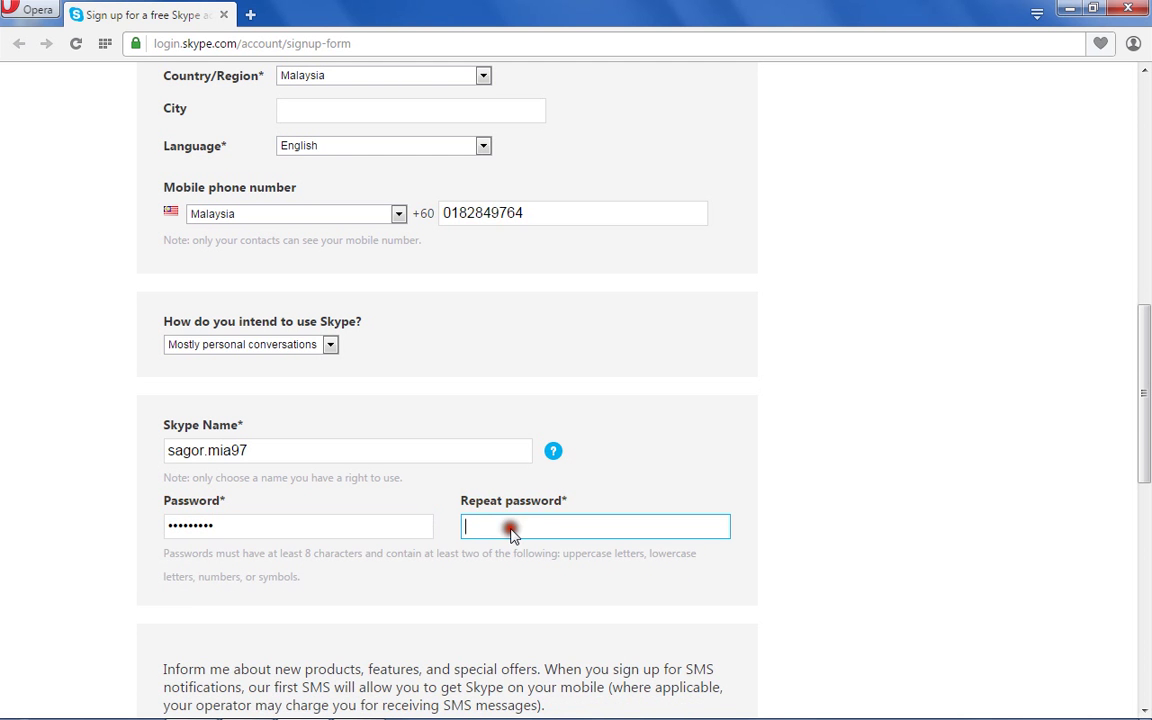
pyautogui.write('•••••••••')
pyautogui.click(908, 581)
pyautogui.click(908, 582)
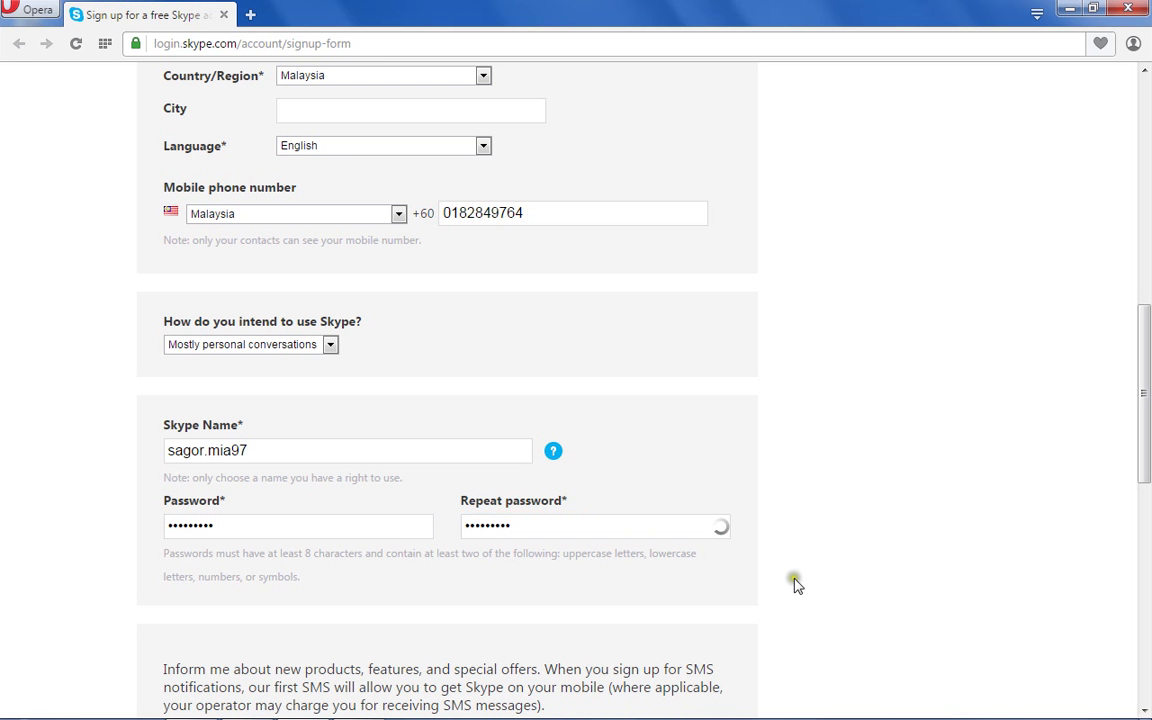
pyautogui.click(795, 583)
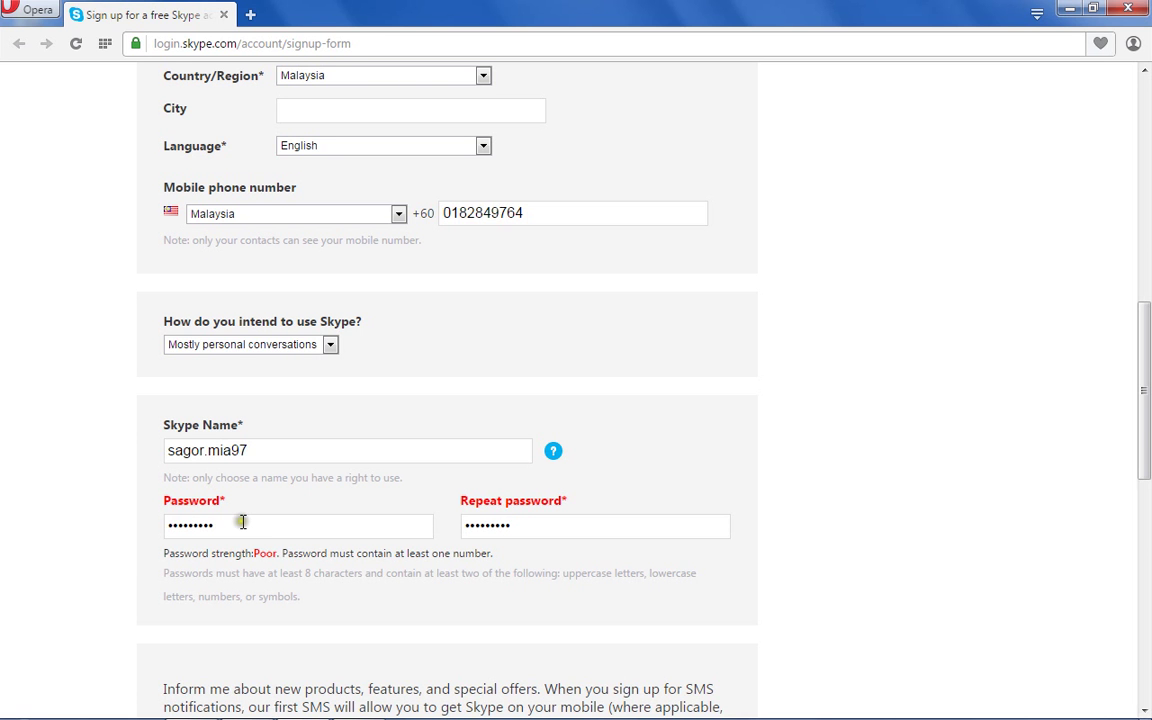
# Lengthen the password in both fields so they match and rate Medium strength.
pyautogui.click(218, 527)
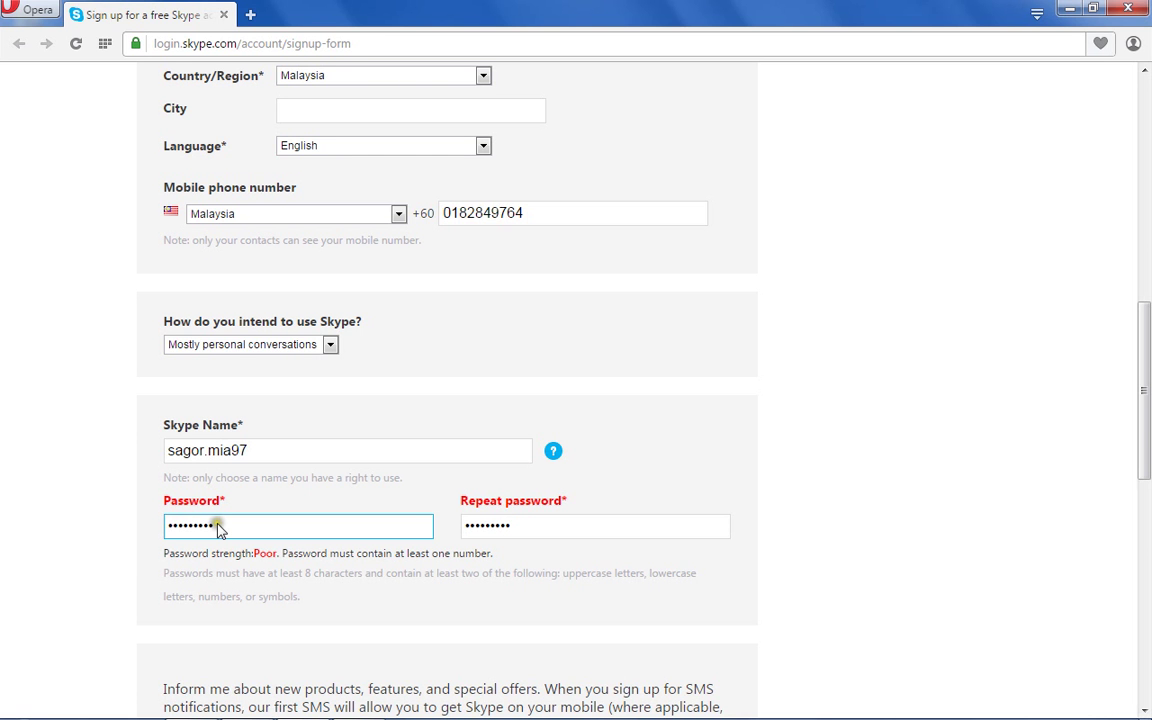
pyautogui.write('12')
pyautogui.click(86, 692)
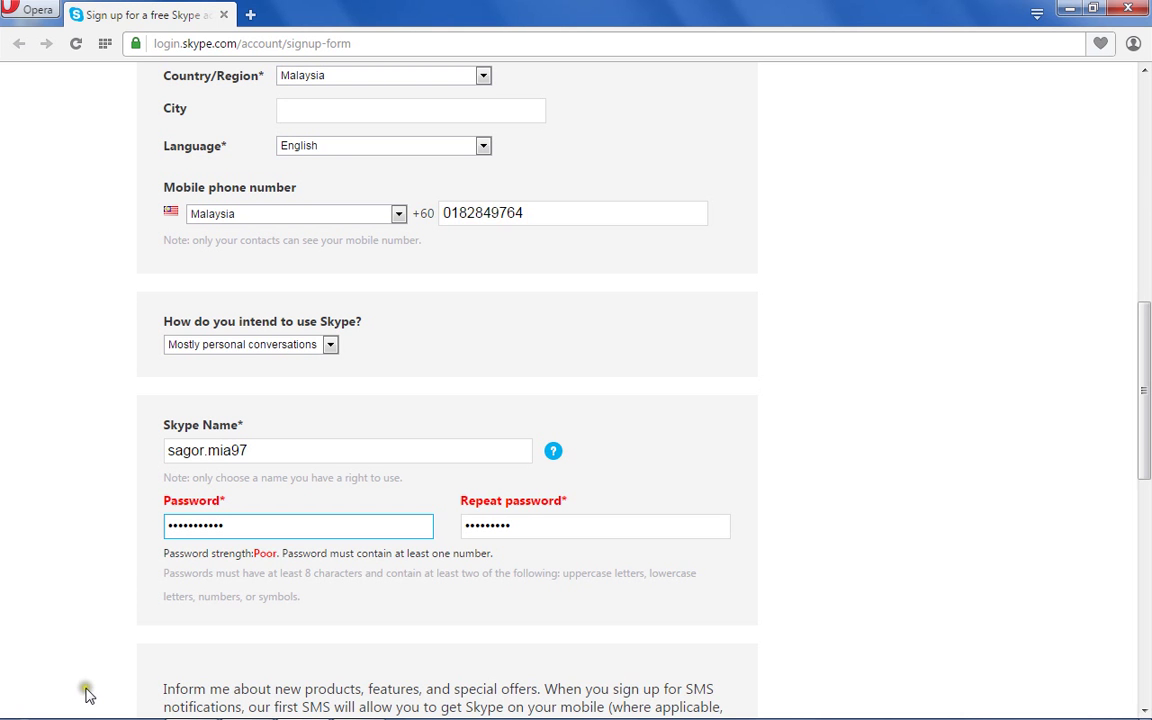
pyautogui.click(517, 523)
pyautogui.write('97')
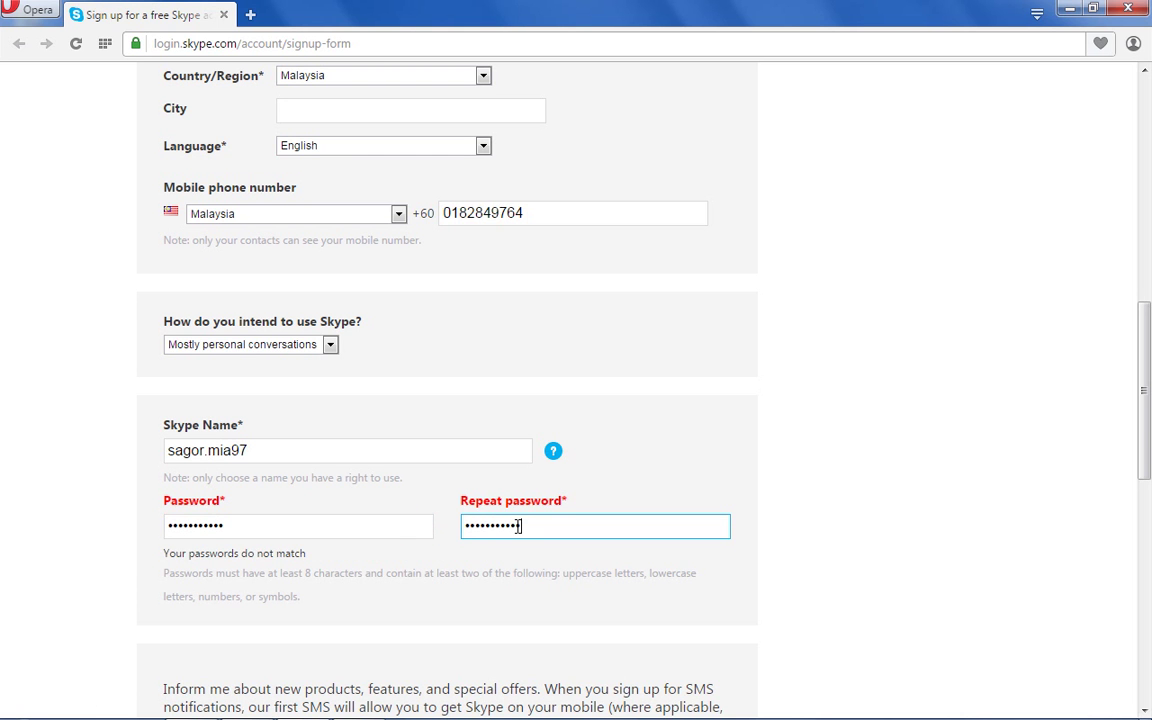
pyautogui.click(902, 607)
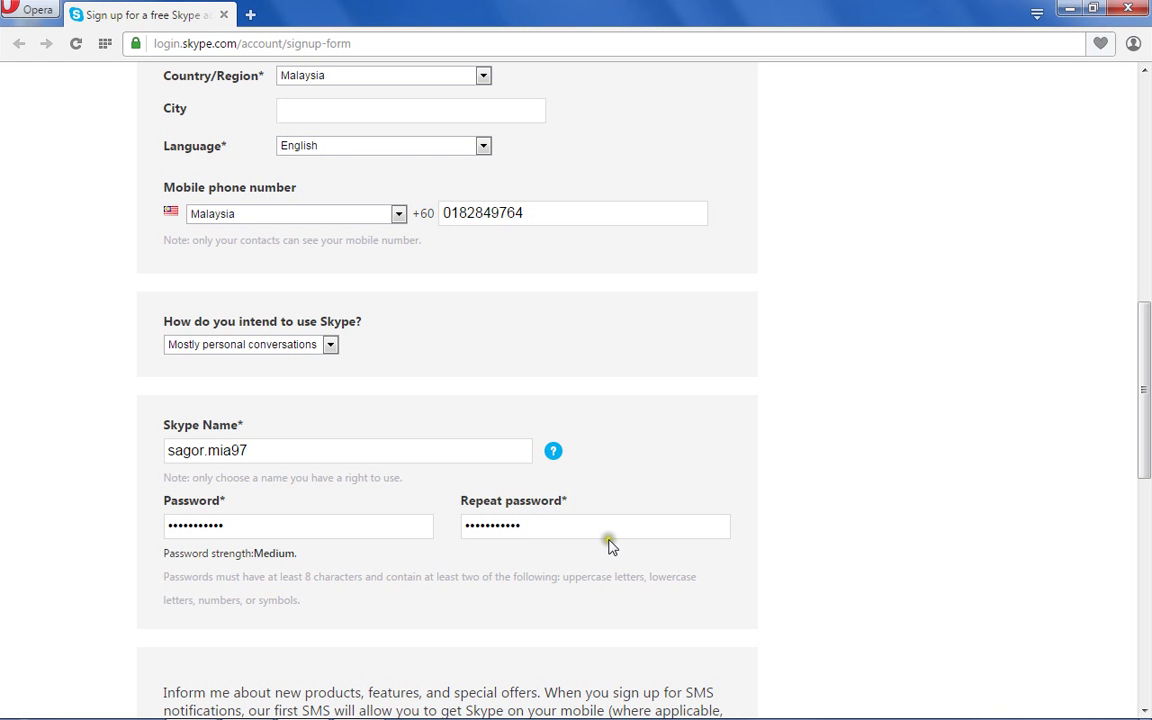
# Submit the completed form with I agree - Continue to reach the My account welcome page.
pyautogui.scroll(-3, 765, 588)
pyautogui.scroll(-1, 765, 588)
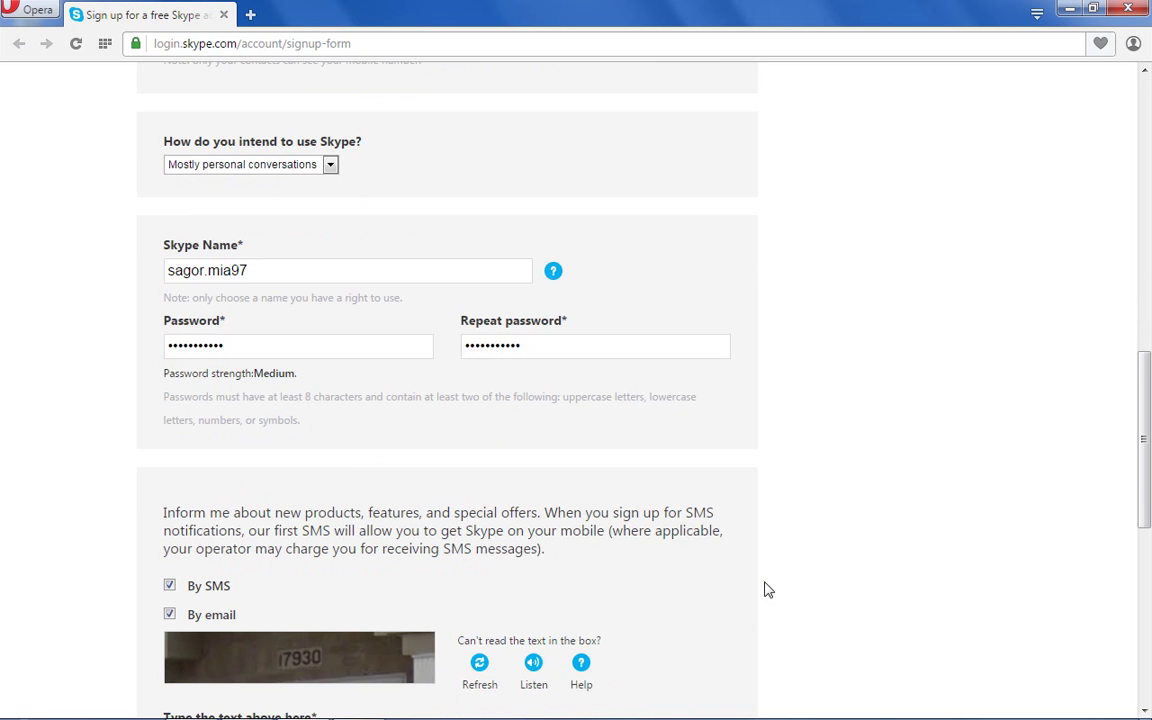
pyautogui.scroll(-1, 765, 589)
pyautogui.scroll(-1, 765, 589)
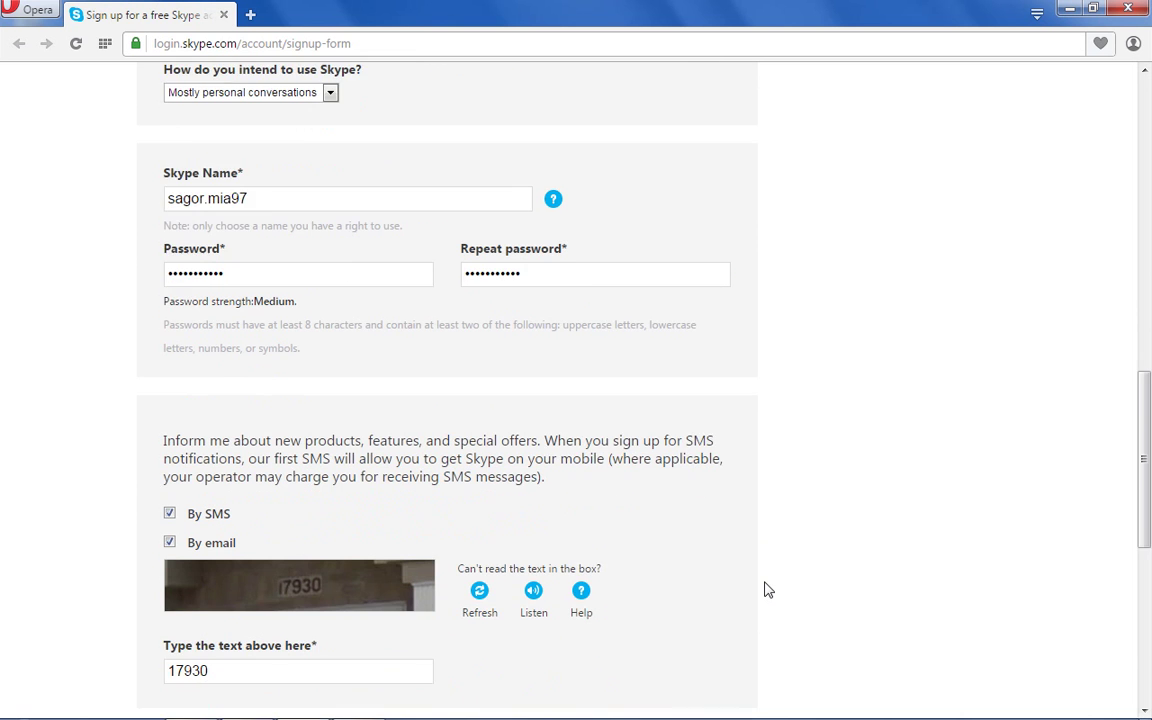
pyautogui.scroll(-10, 765, 590)
pyautogui.scroll(1, 765, 589)
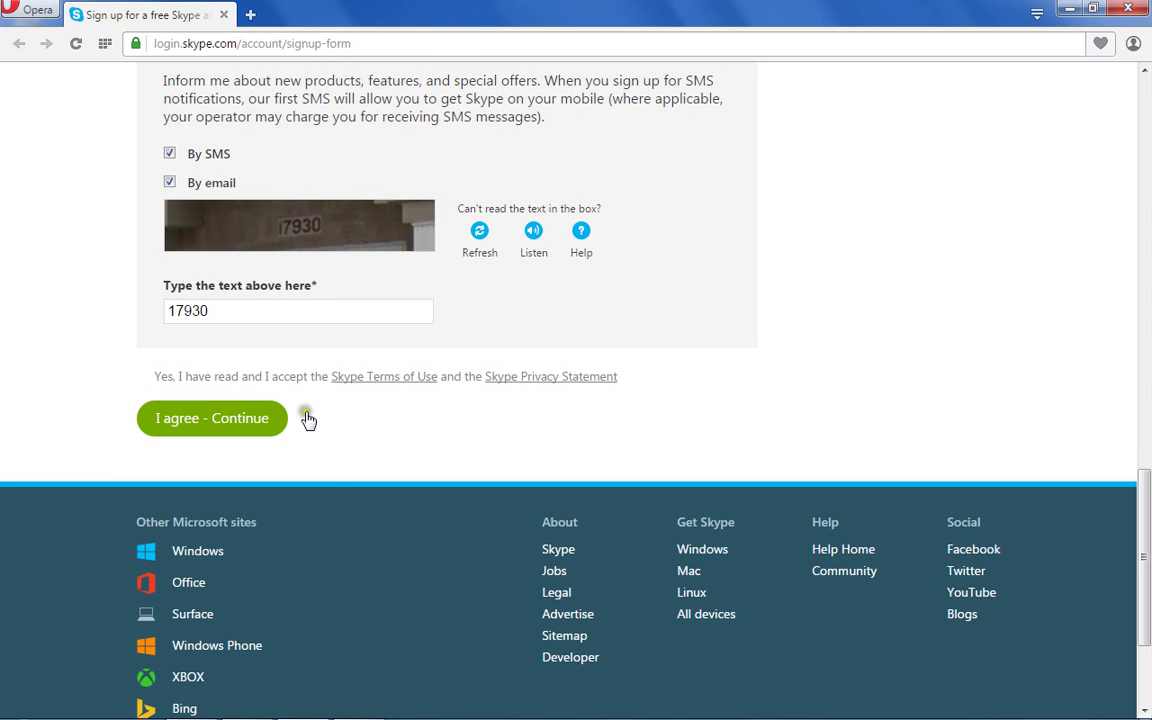
pyautogui.click(234, 418)
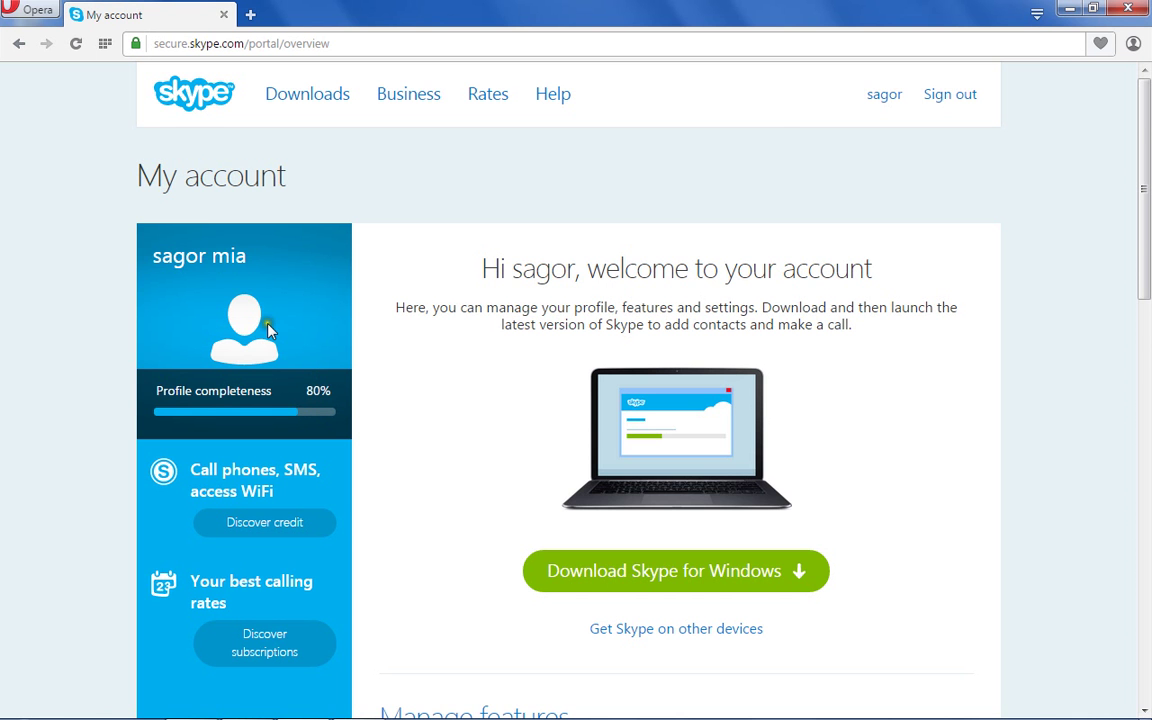
pyautogui.scroll(-3, 455, 469)
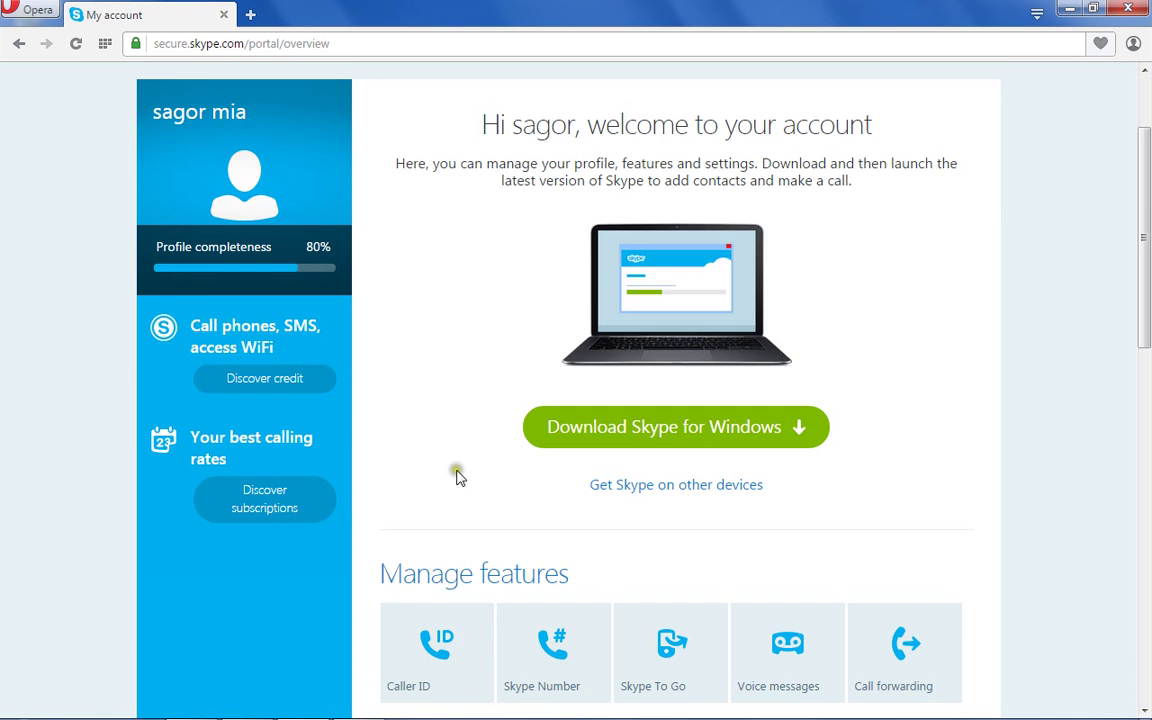
pyautogui.scroll(-3, 456, 477)
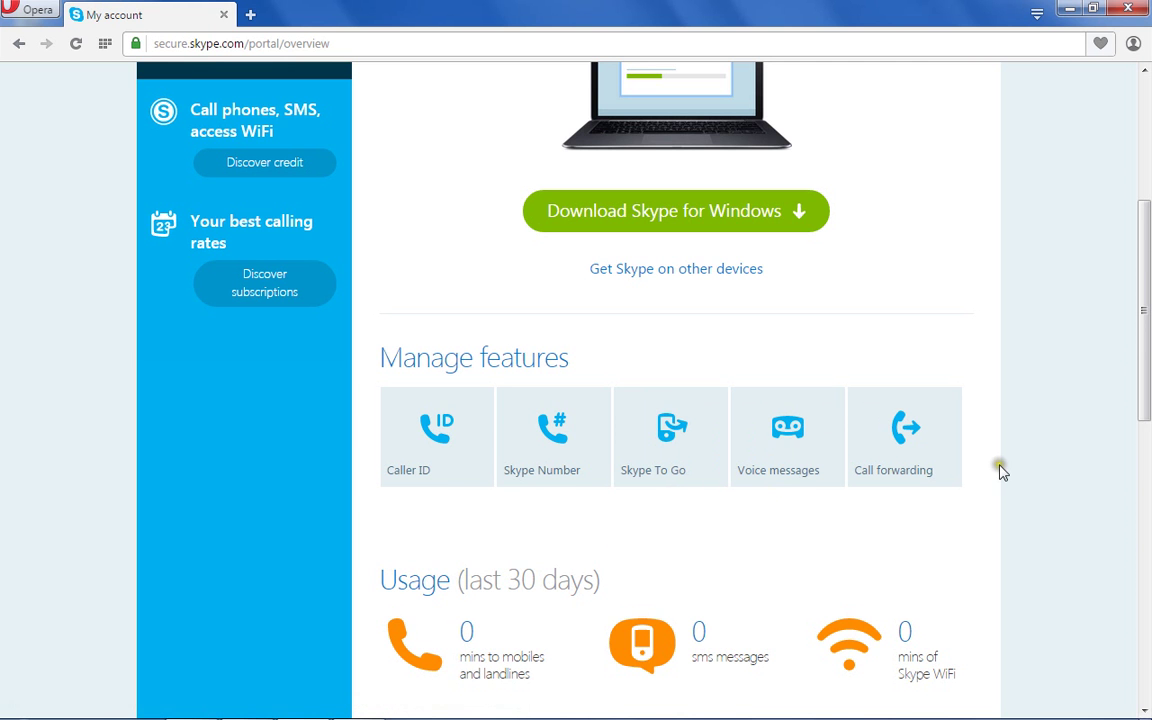
pyautogui.scroll(-1, 1040, 458)
pyautogui.scroll(-2, 1086, 444)
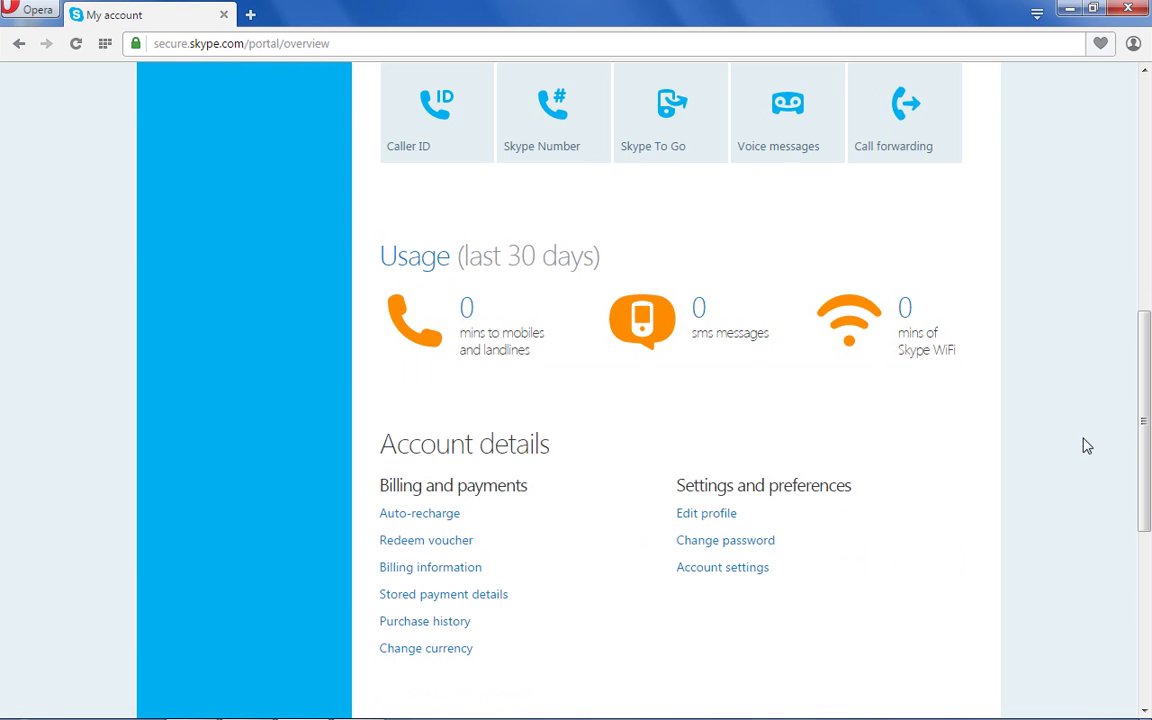
pyautogui.scroll(1, 1087, 446)
pyautogui.scroll(5, 1087, 446)
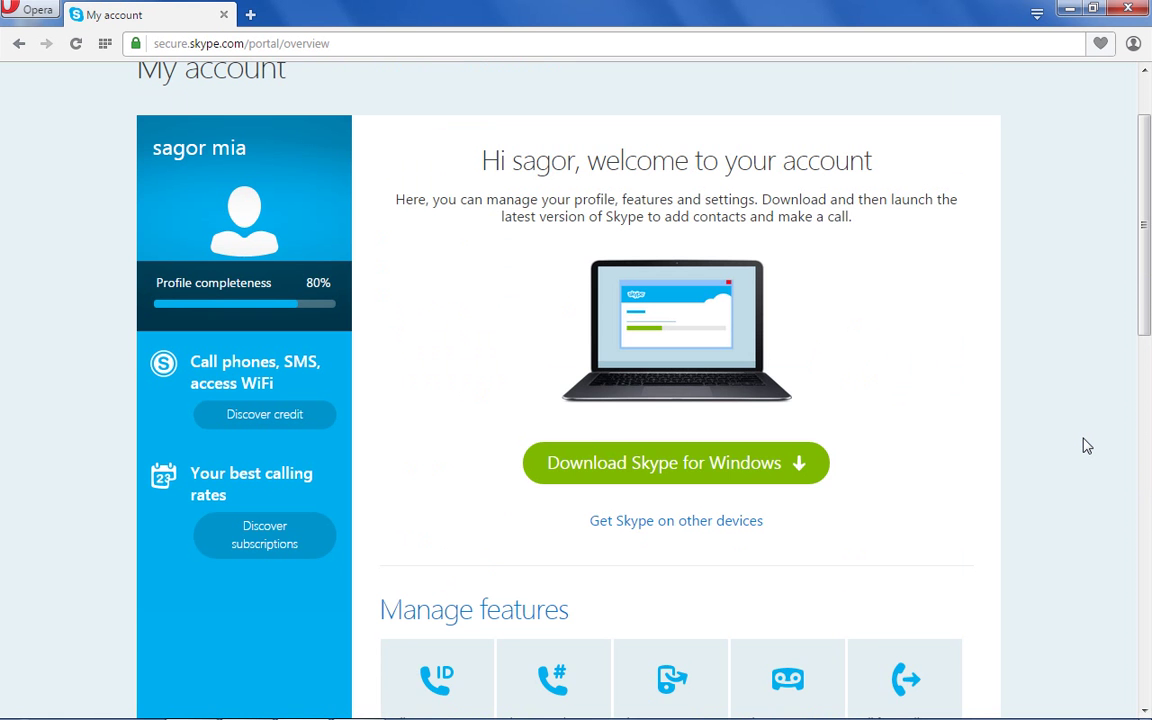
pyautogui.scroll(1, 1087, 446)
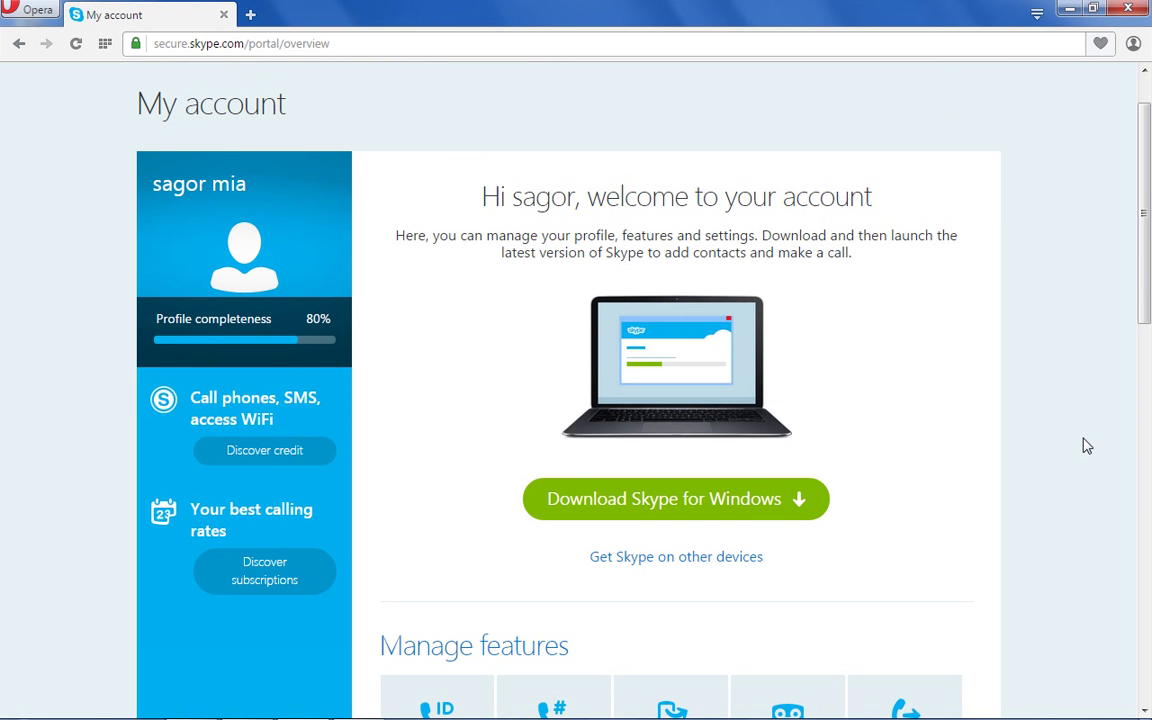